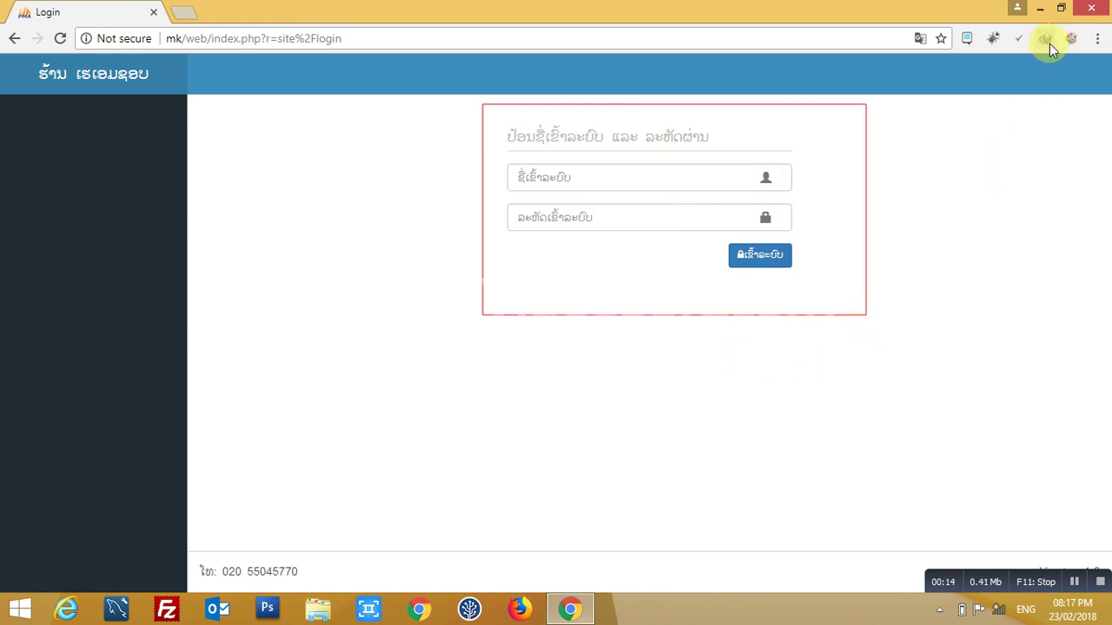
- Open the screen-annotation drawing tools from the Chrome toolbar
left_click(1072, 44)
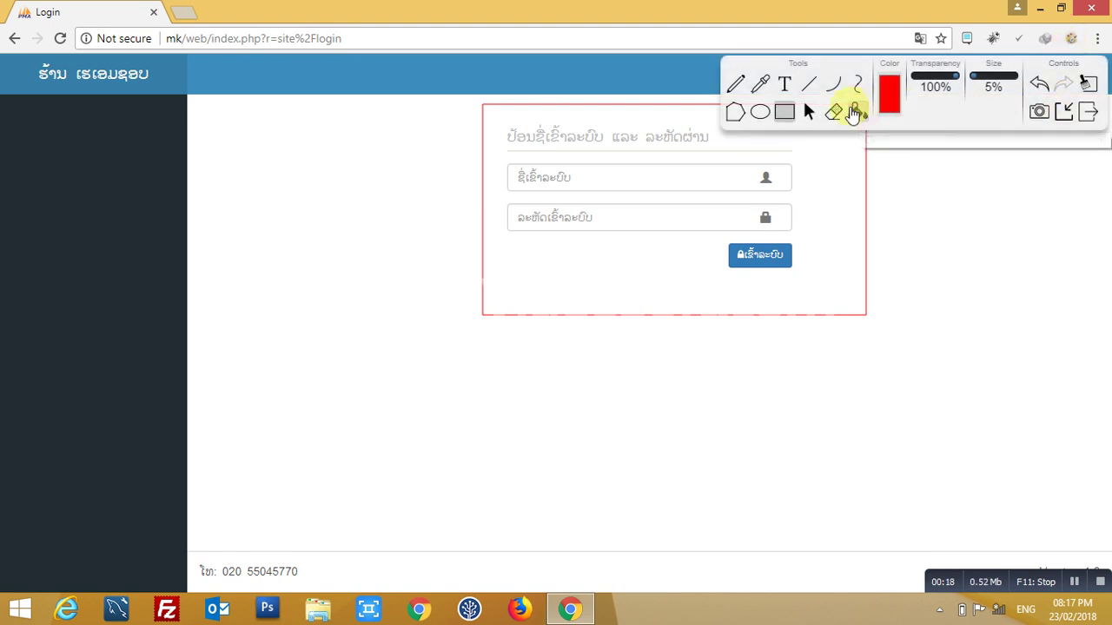
- Add a 'Login type User' text note below the login form, then clear all annotations
left_click(785, 83)
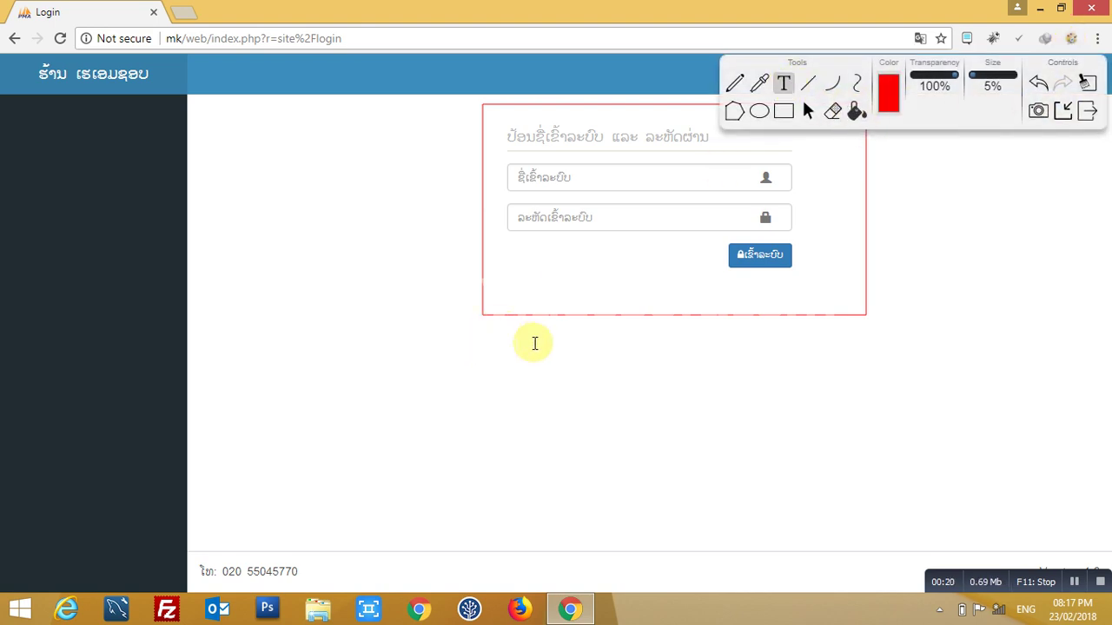
left_click(533, 340)
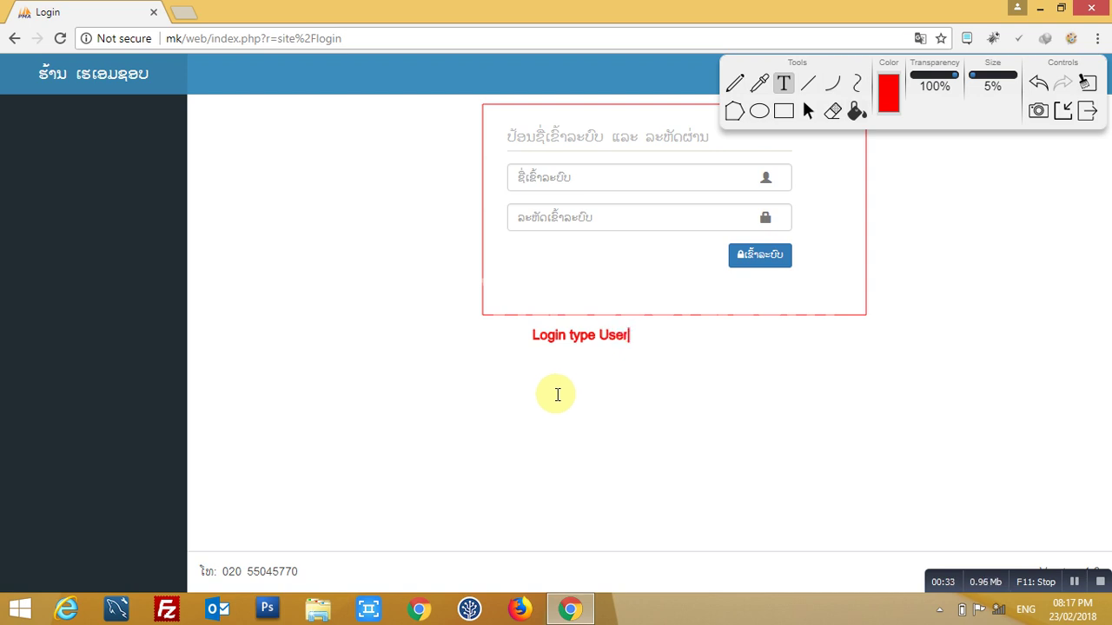
left_click(1085, 82)
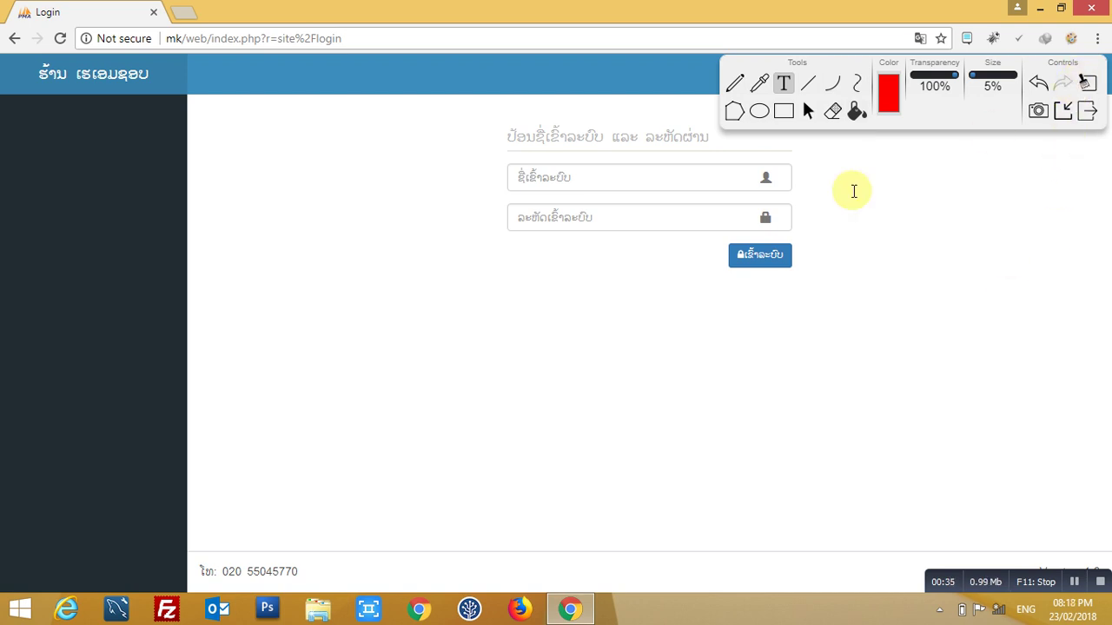
- Close the annotation tools and sign in with the username and password
left_click(1086, 111)
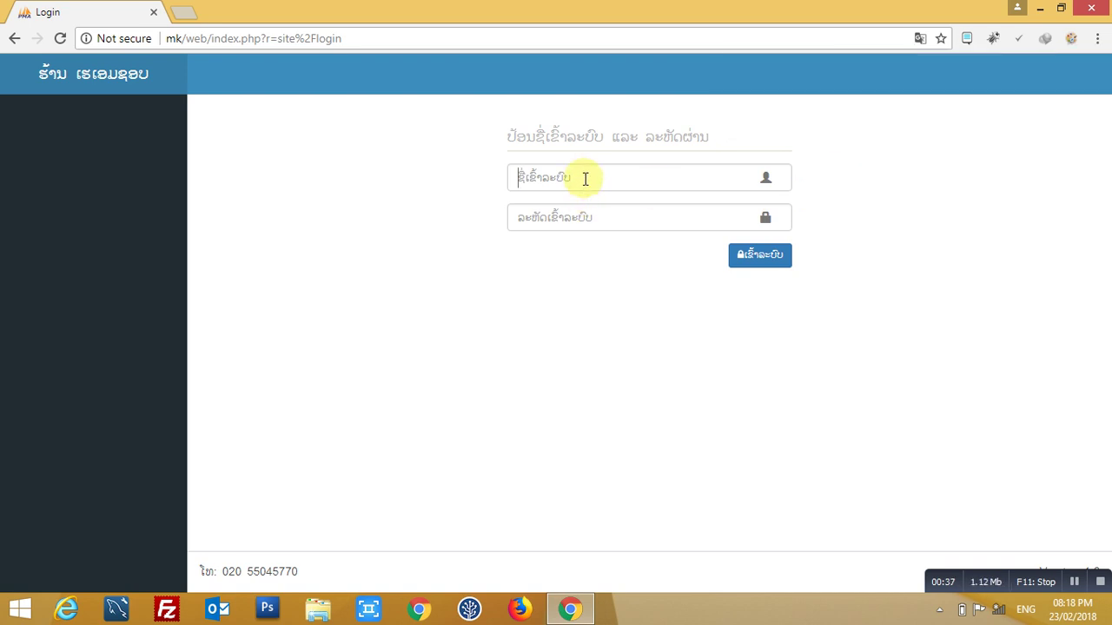
left_click(586, 178)
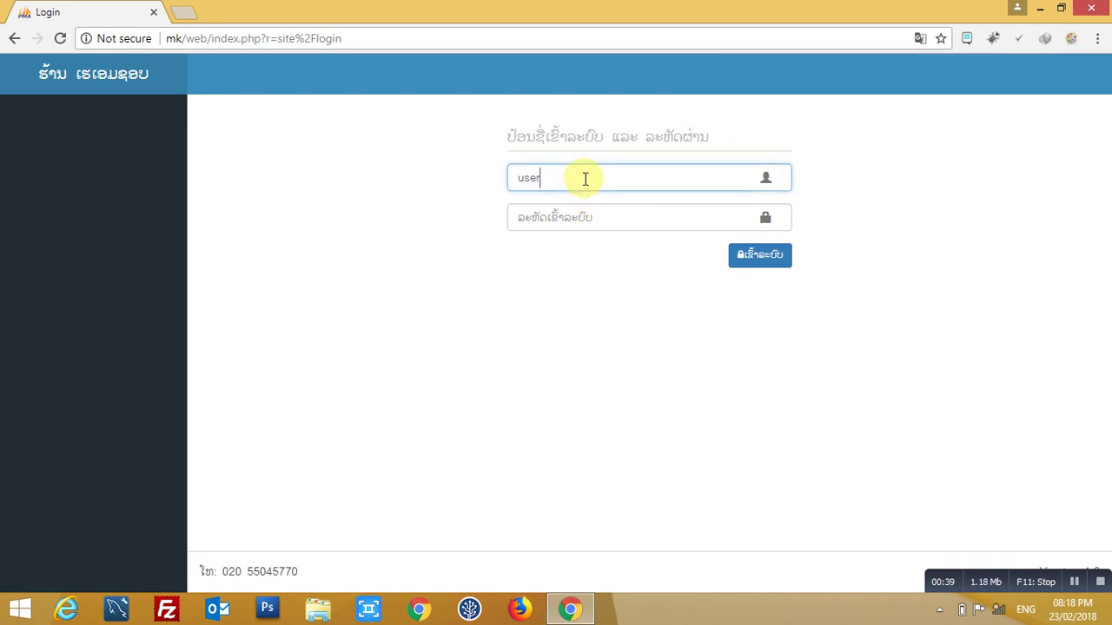
key("Tab")
type("12")
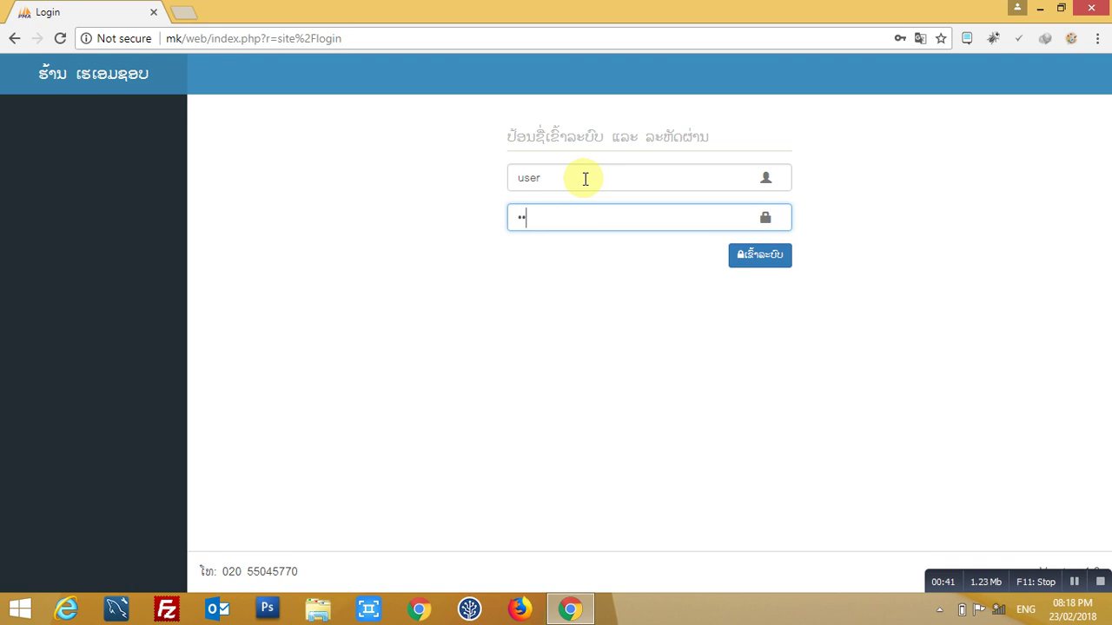
left_click(758, 257)
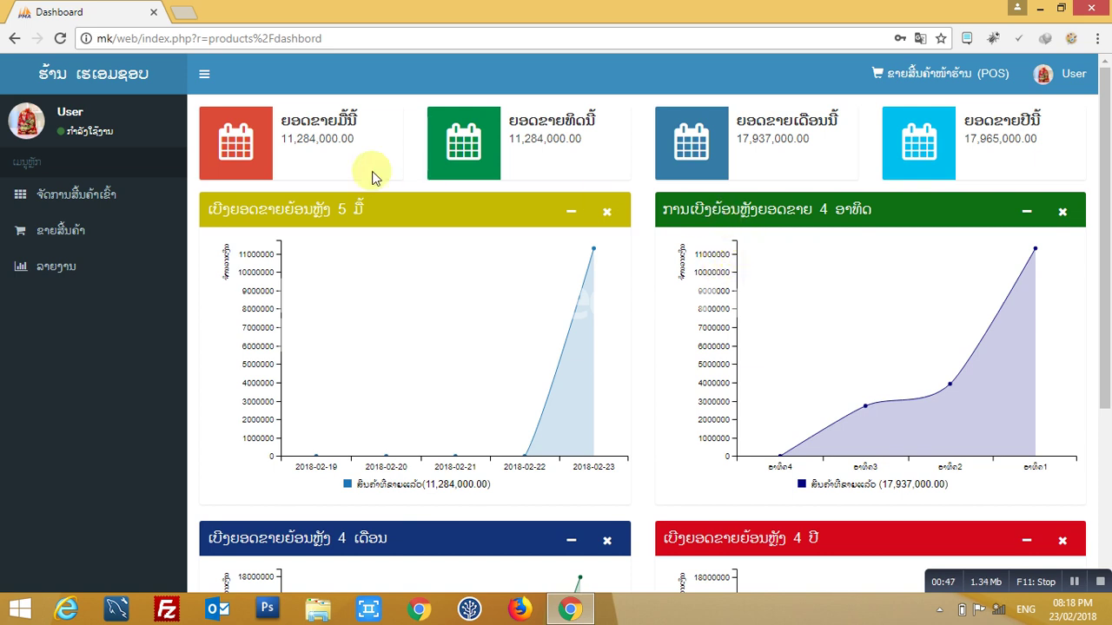
- Highlight the today, this-week, this-month and this-year sales totals on the dashboard
left_click_drag(283, 120, 356, 120)
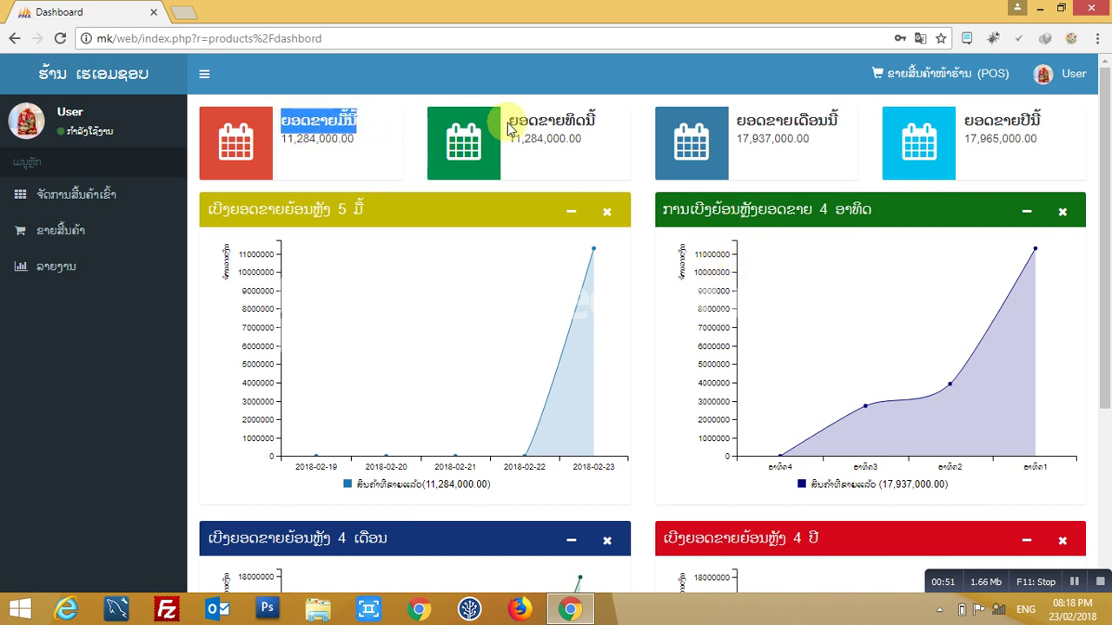
left_click_drag(509, 122, 596, 122)
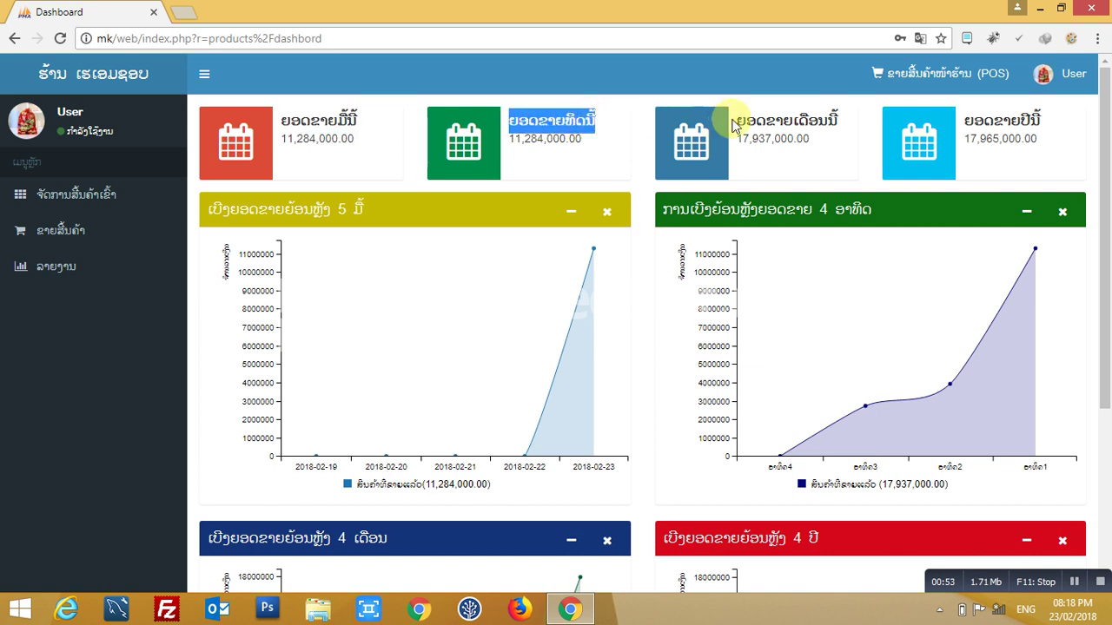
left_click_drag(734, 122, 839, 122)
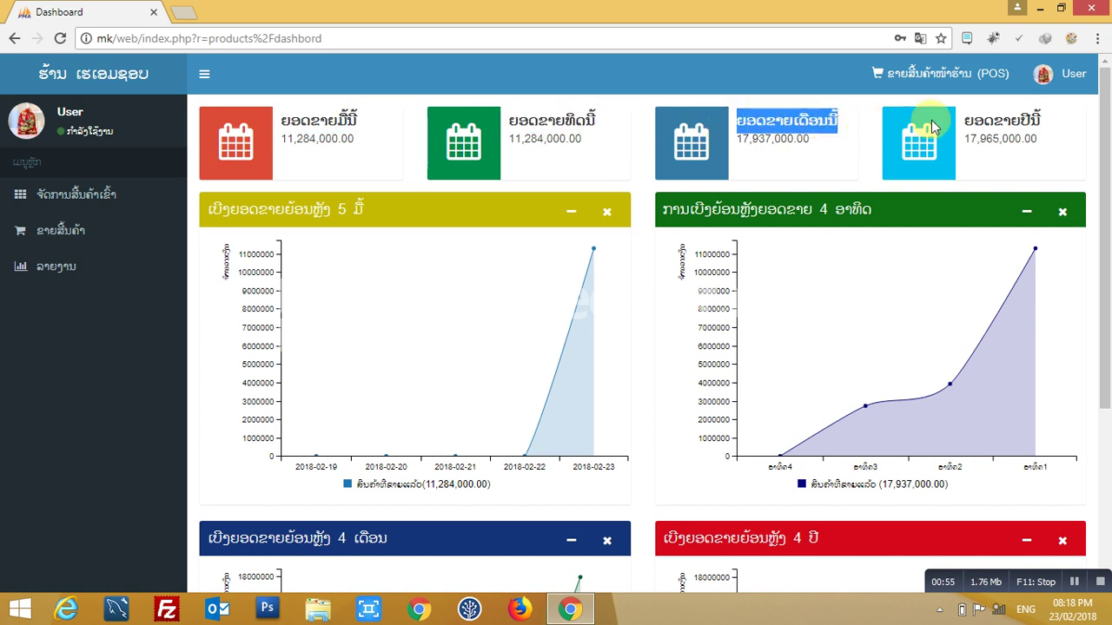
left_click_drag(965, 121, 1055, 125)
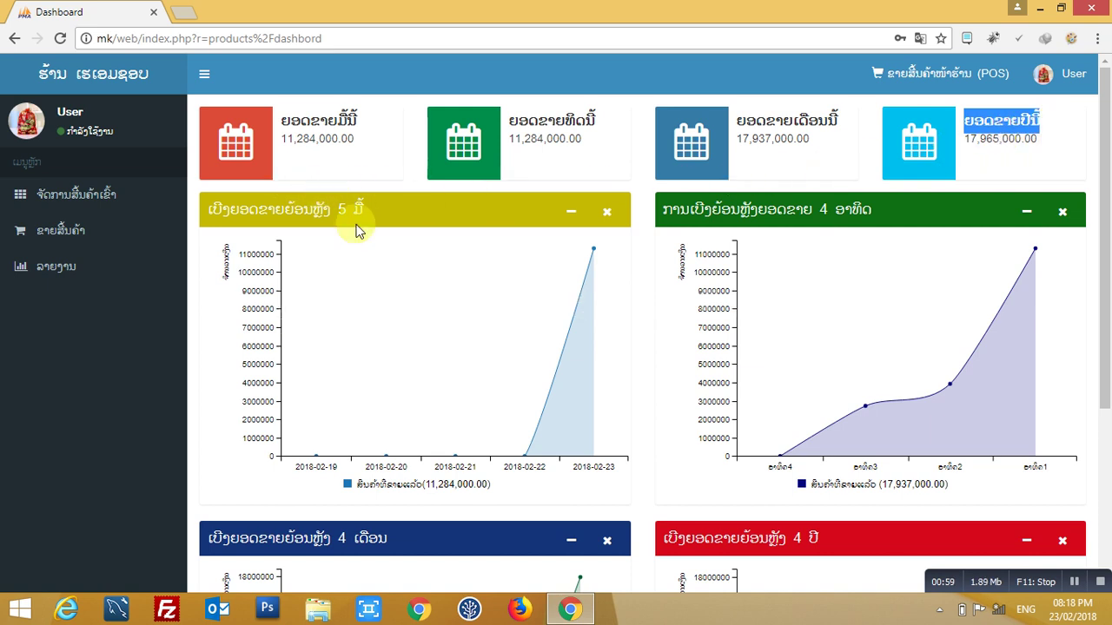
- Highlight the 5-day, 4-week, 4-month and 4-year sales charts, scrolling to the lower ones
mouse_move(438, 328)
left_click_drag(207, 209, 431, 208)
left_click_drag(662, 208, 898, 209)
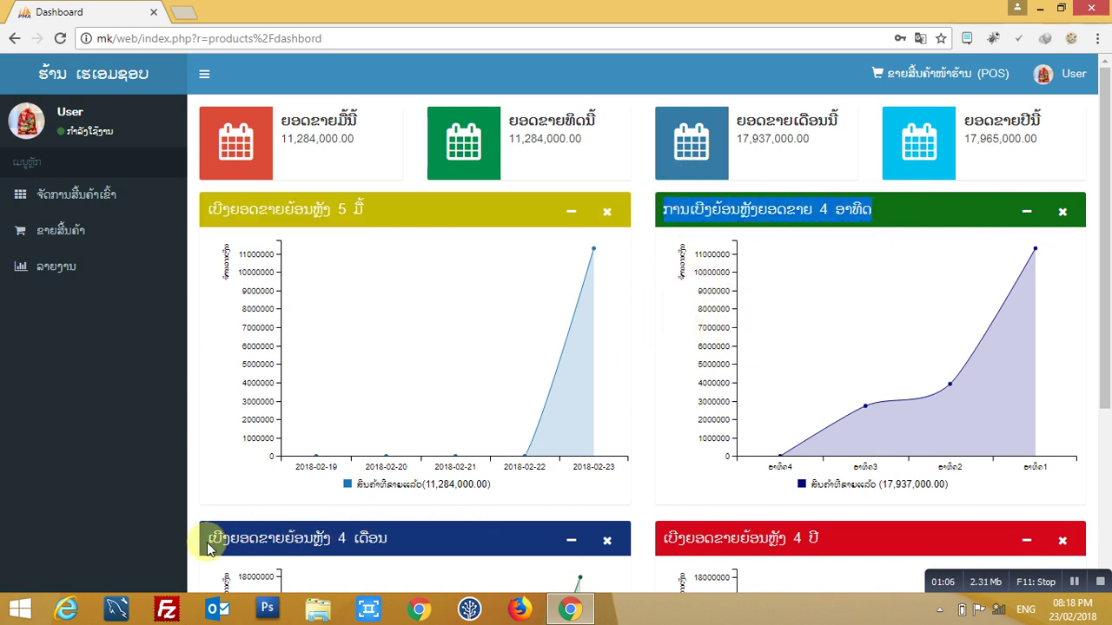
left_click_drag(209, 545, 422, 551)
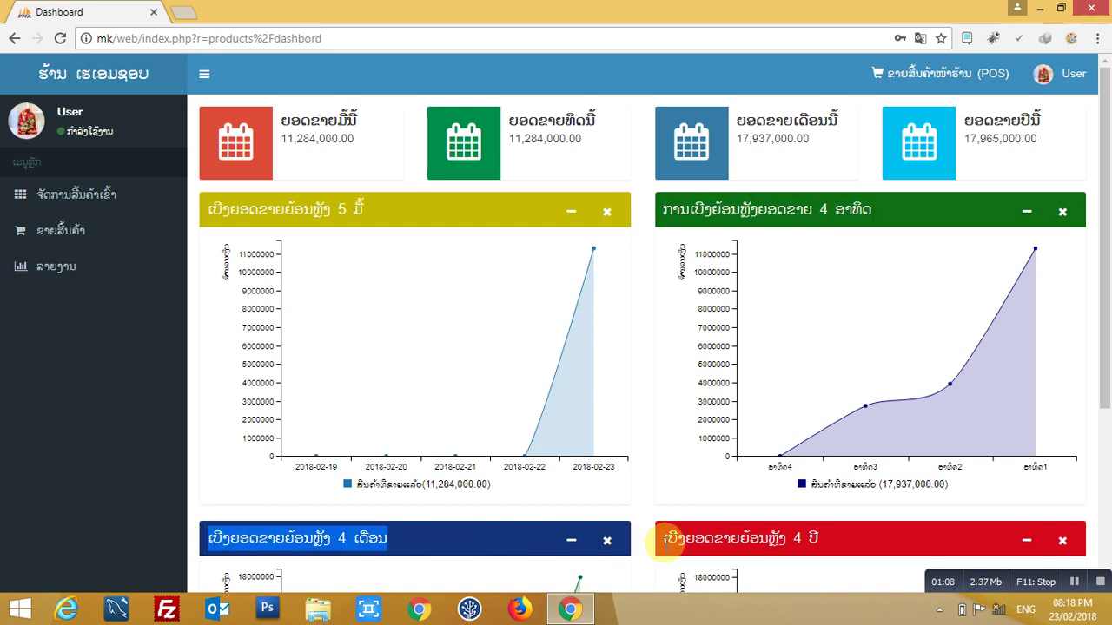
left_click_drag(662, 539, 817, 536)
scroll(850, 525, "down", 3)
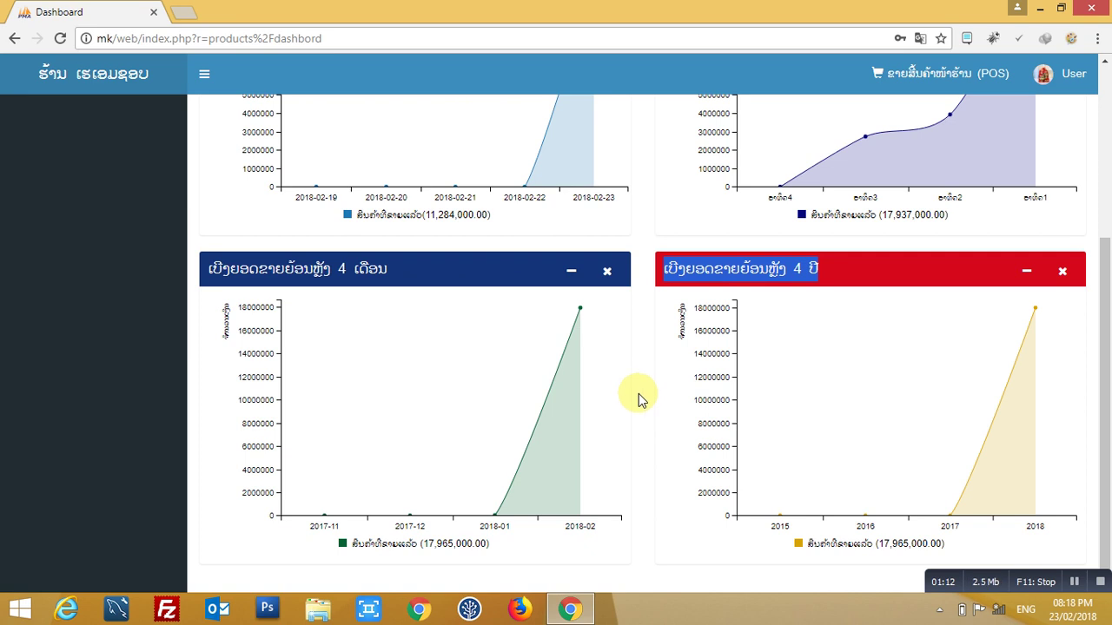
scroll(640, 396, "up", 3)
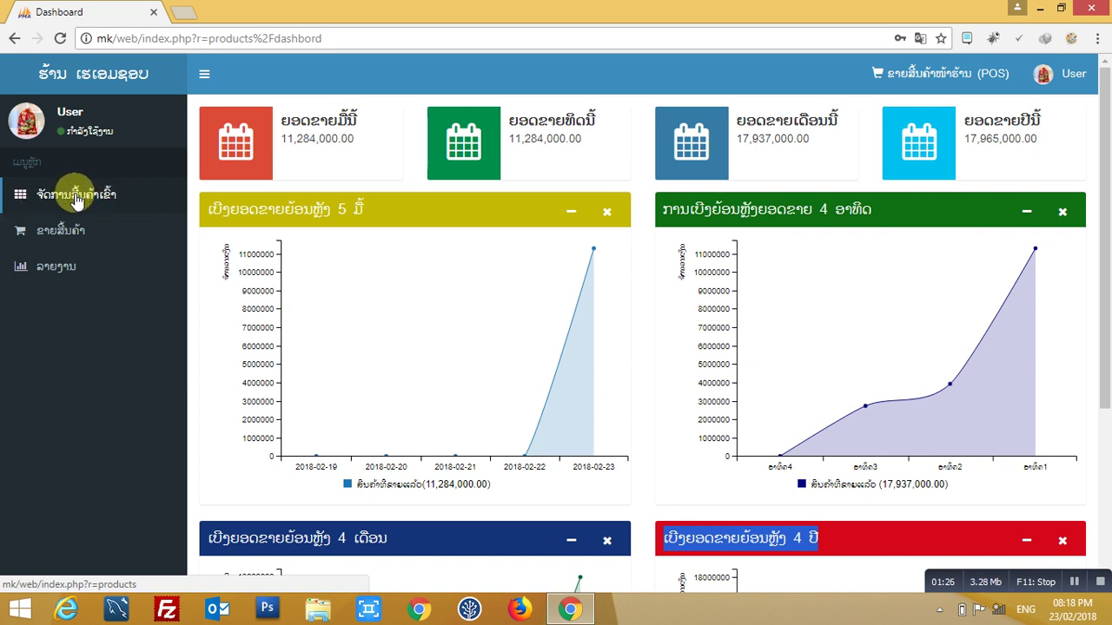
- Open the product list, filter it by the name 'beer', then clear the filter to list all products
left_click(77, 200)
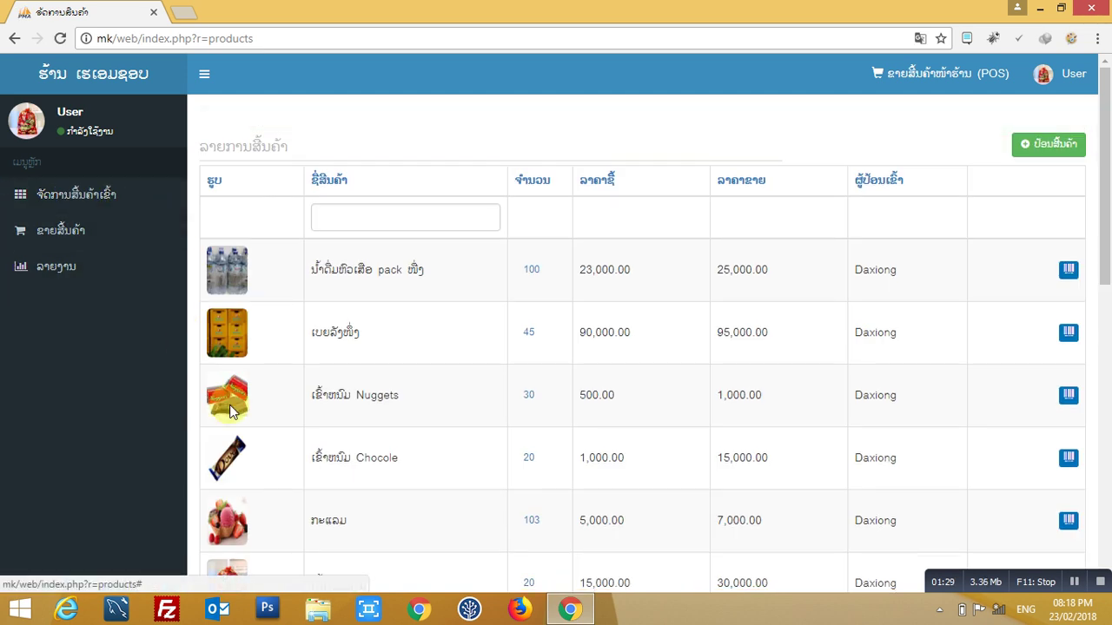
left_click(382, 202)
type("be")
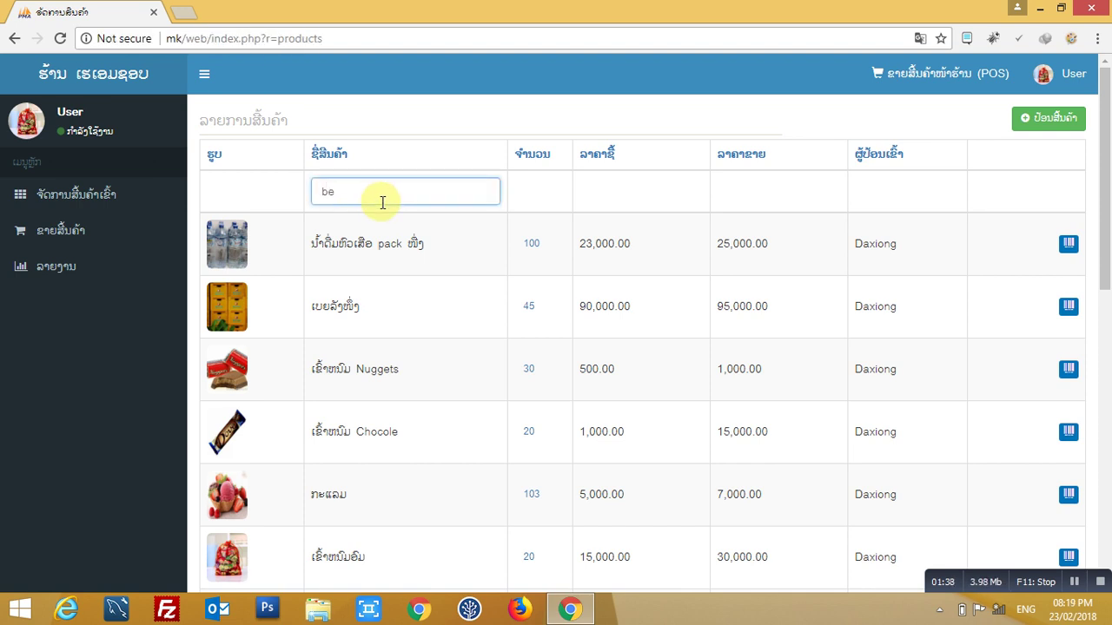
type("er")
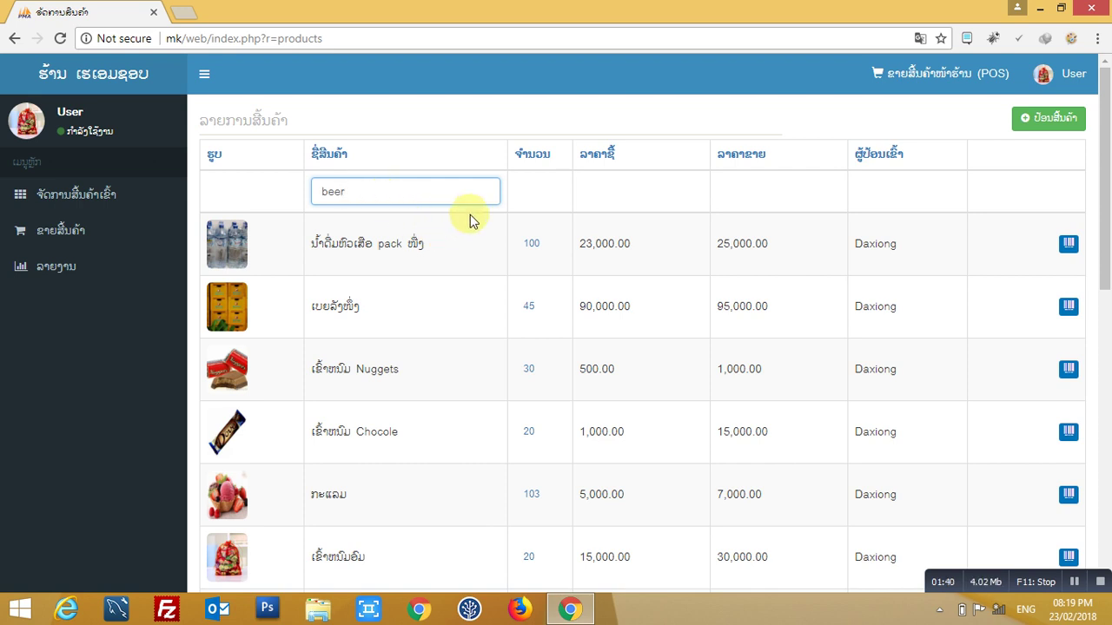
left_click(469, 218)
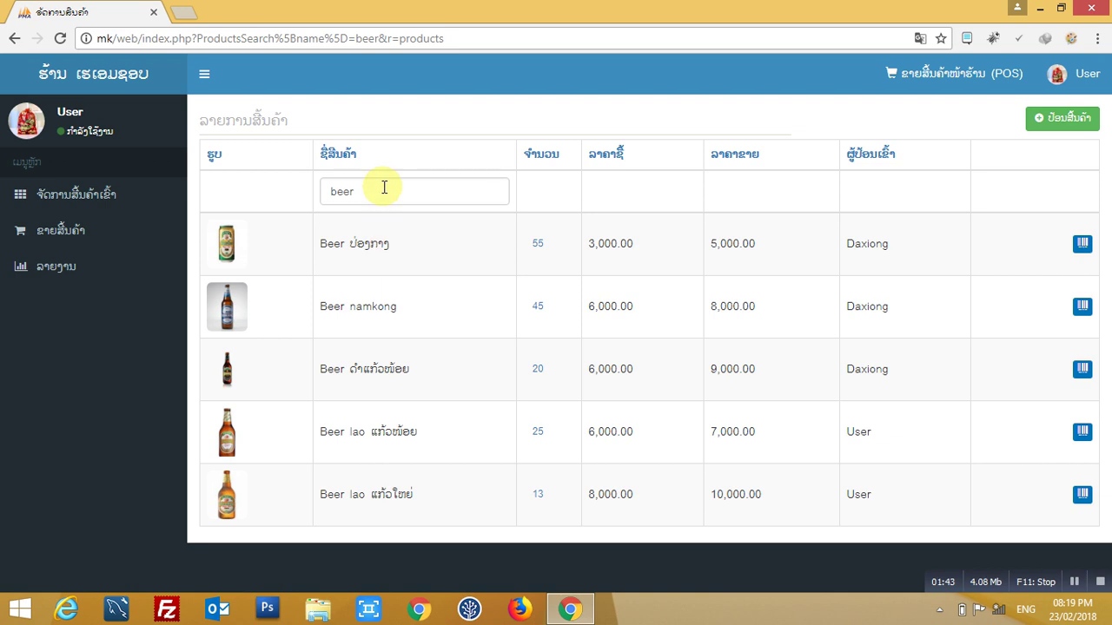
left_click_drag(385, 192, 313, 195)
key("BackSpace")
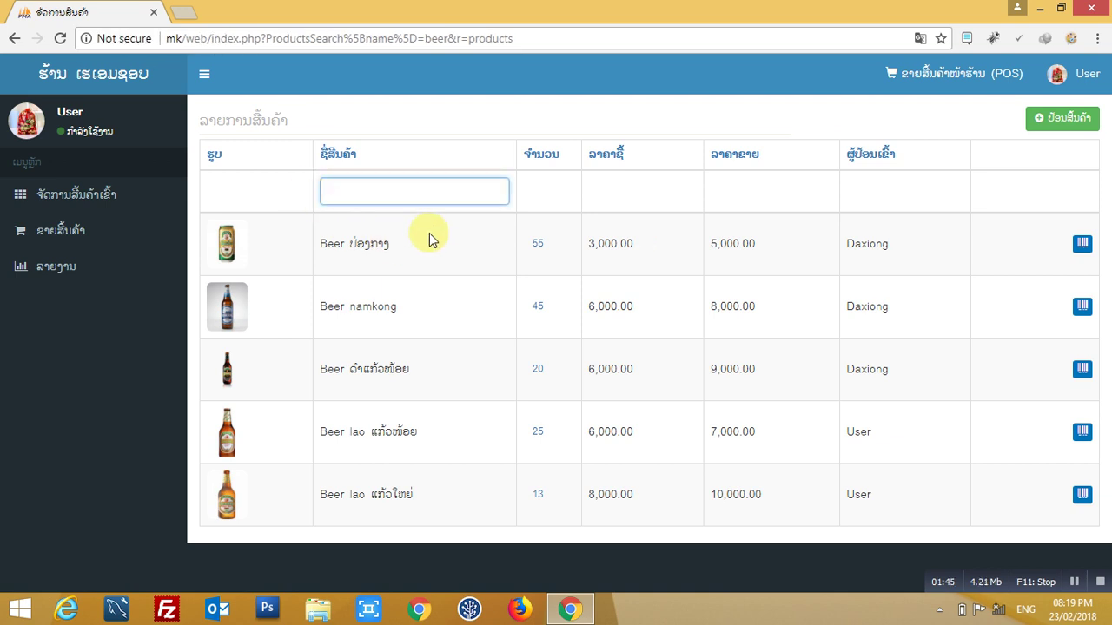
left_click(429, 233)
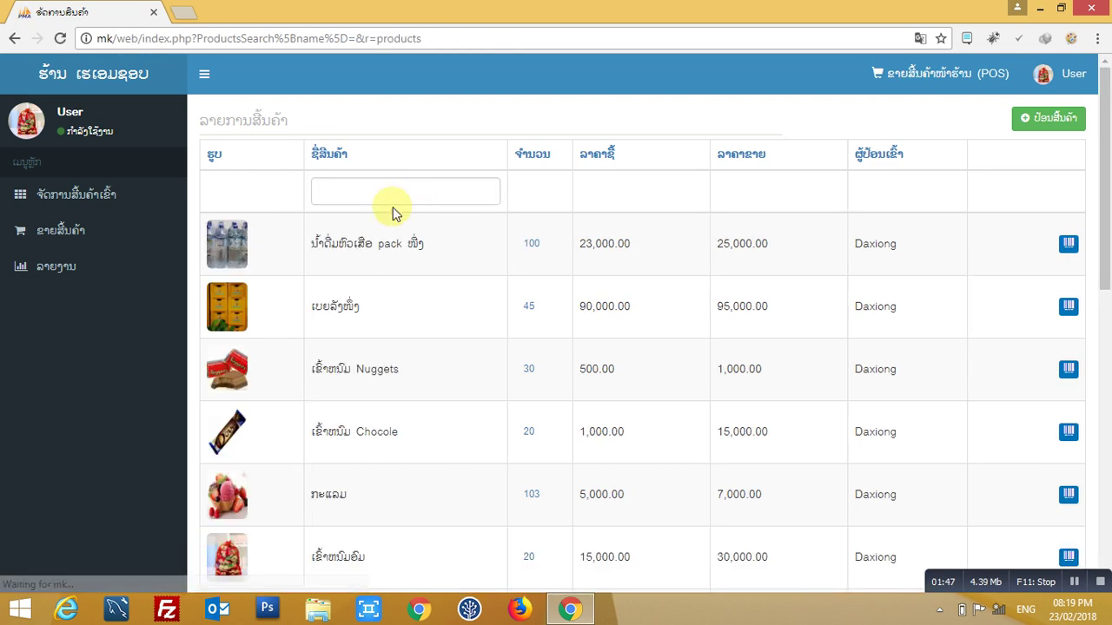
- Sort the product list by quantity both ways, then by buy price descending
left_click(529, 163)
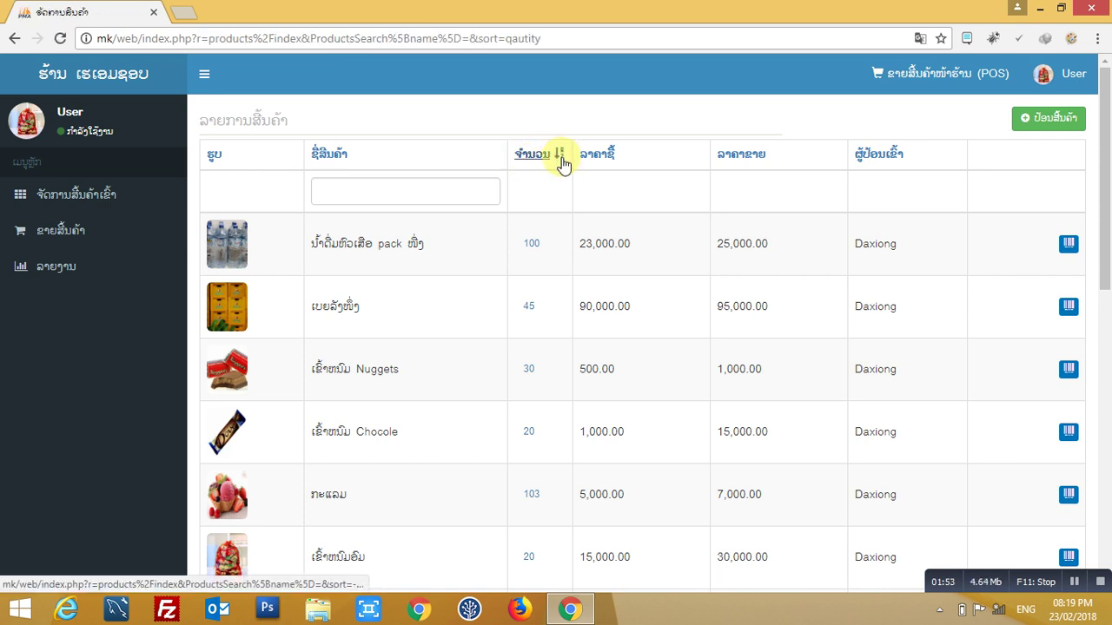
left_click(542, 164)
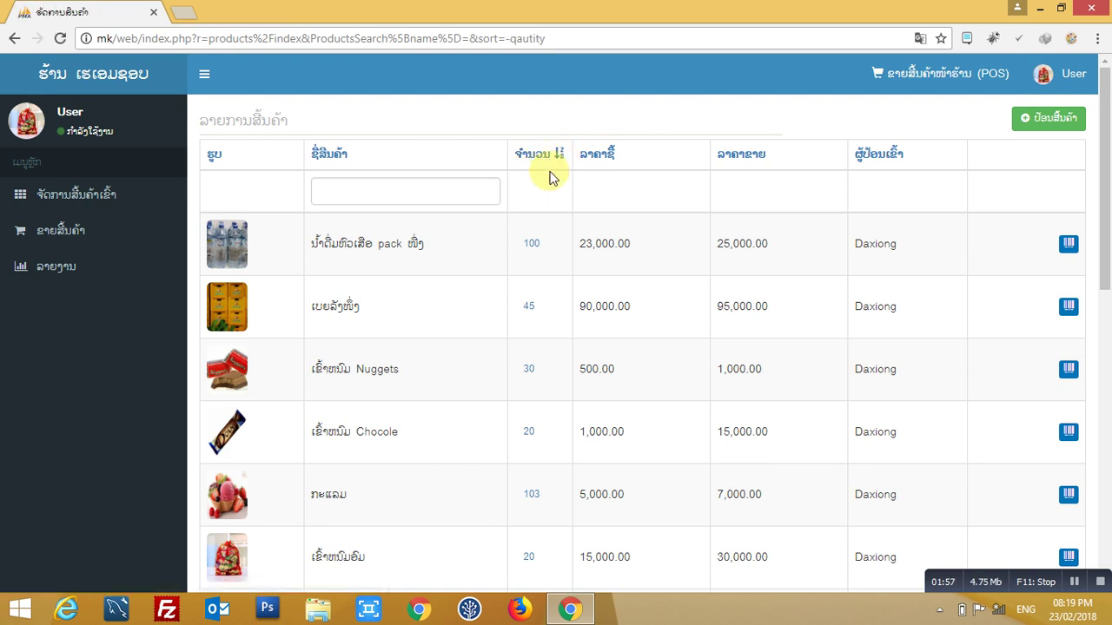
left_click(604, 161)
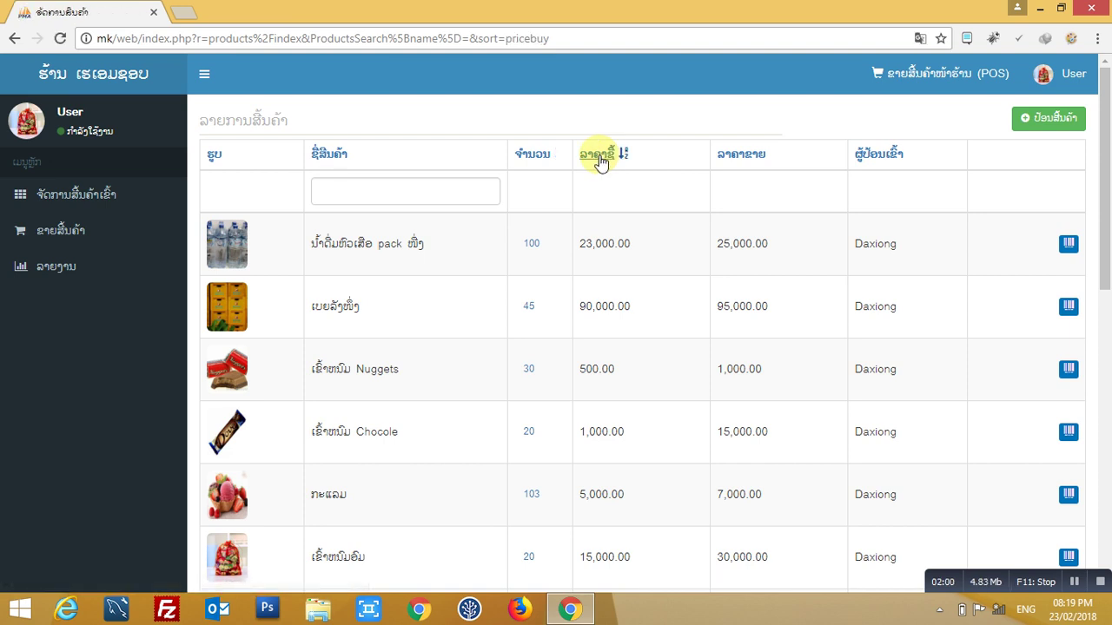
left_click(602, 163)
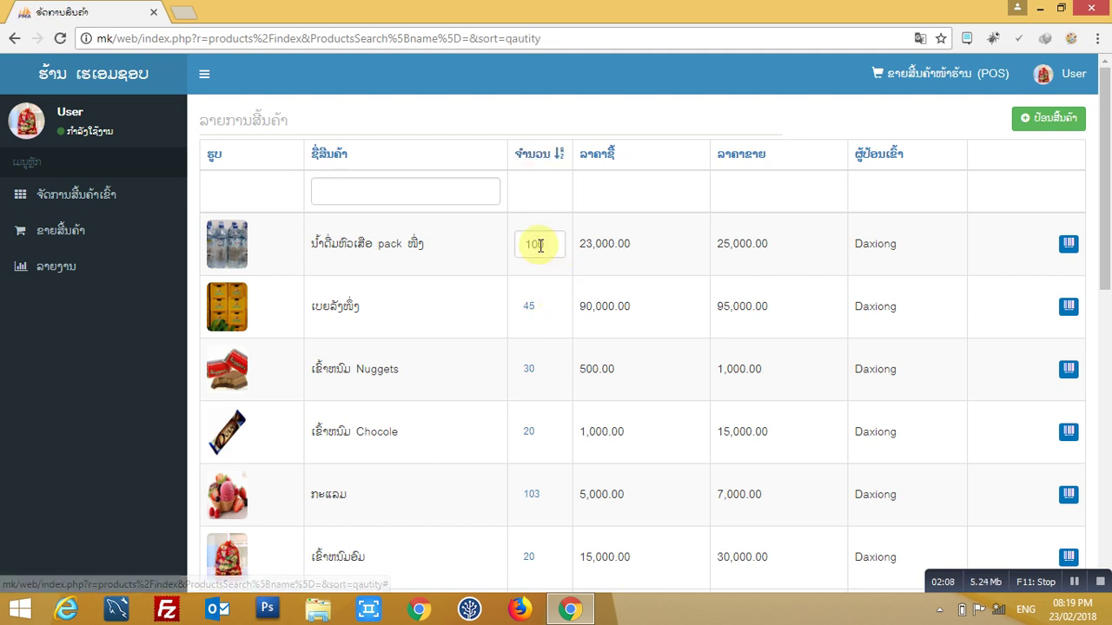
- Change the Nuggets stock quantity to 35 and the Chocole quantity to 45
left_click(542, 250)
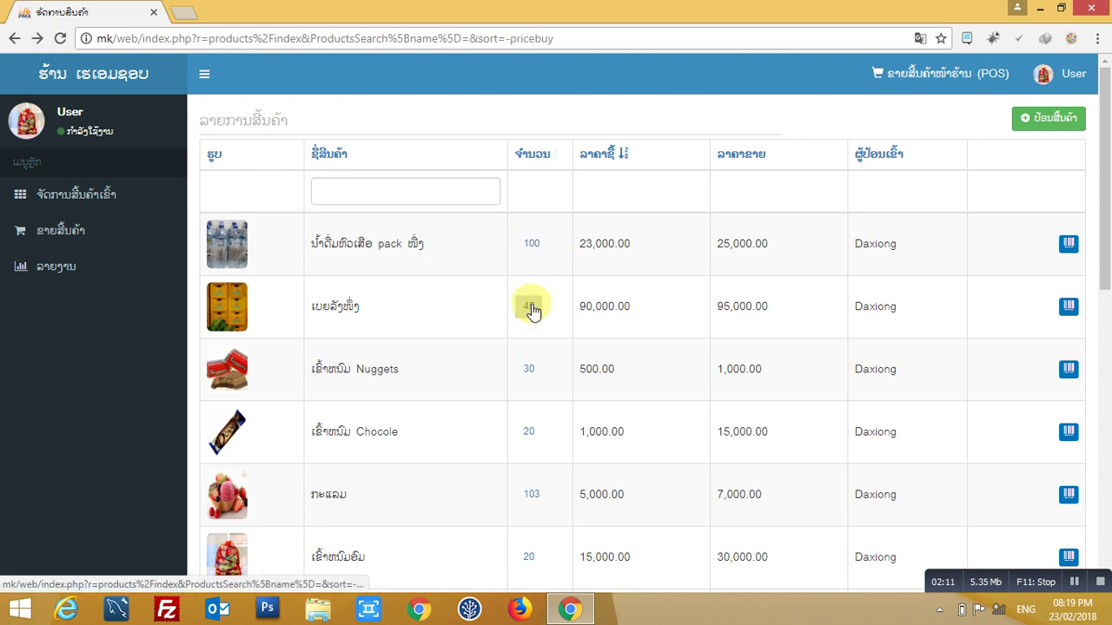
left_click(531, 369)
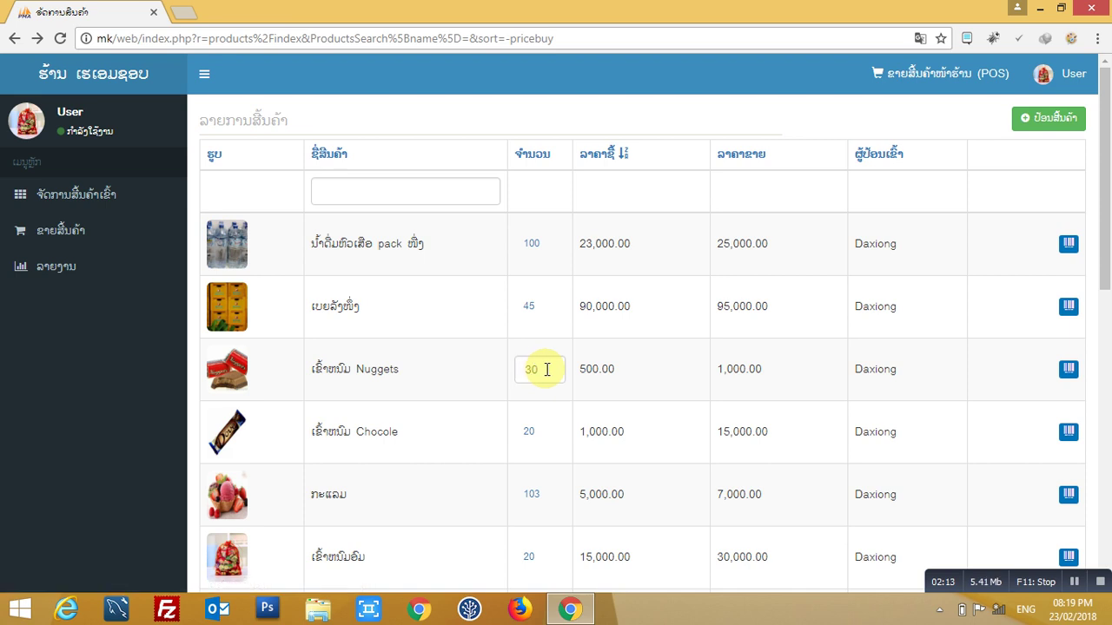
left_click(548, 370)
key("BackSpace")
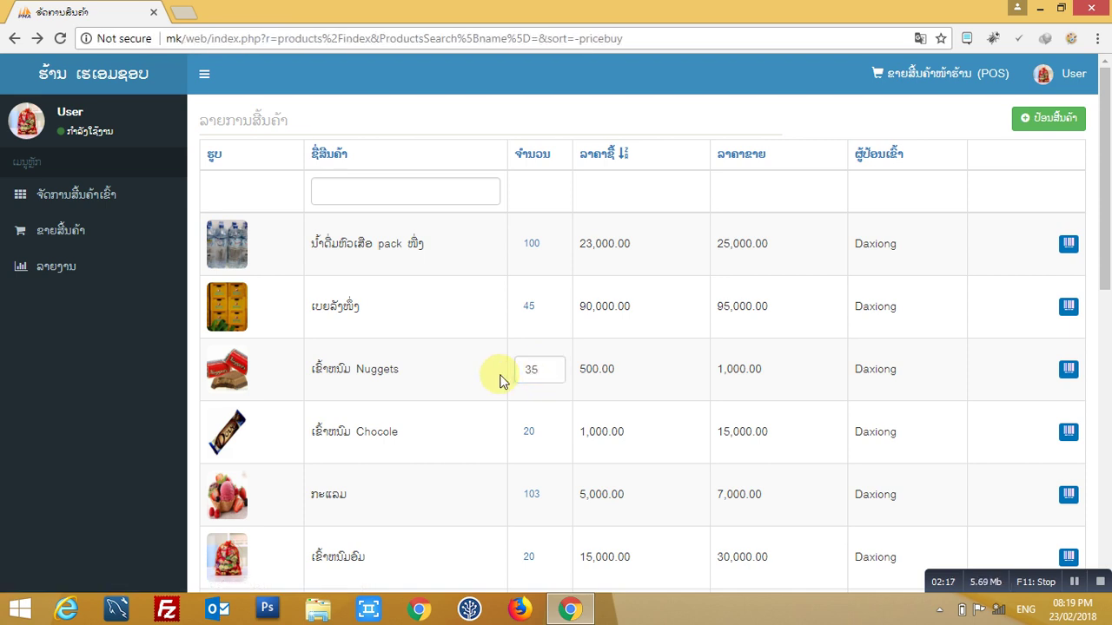
key("Return")
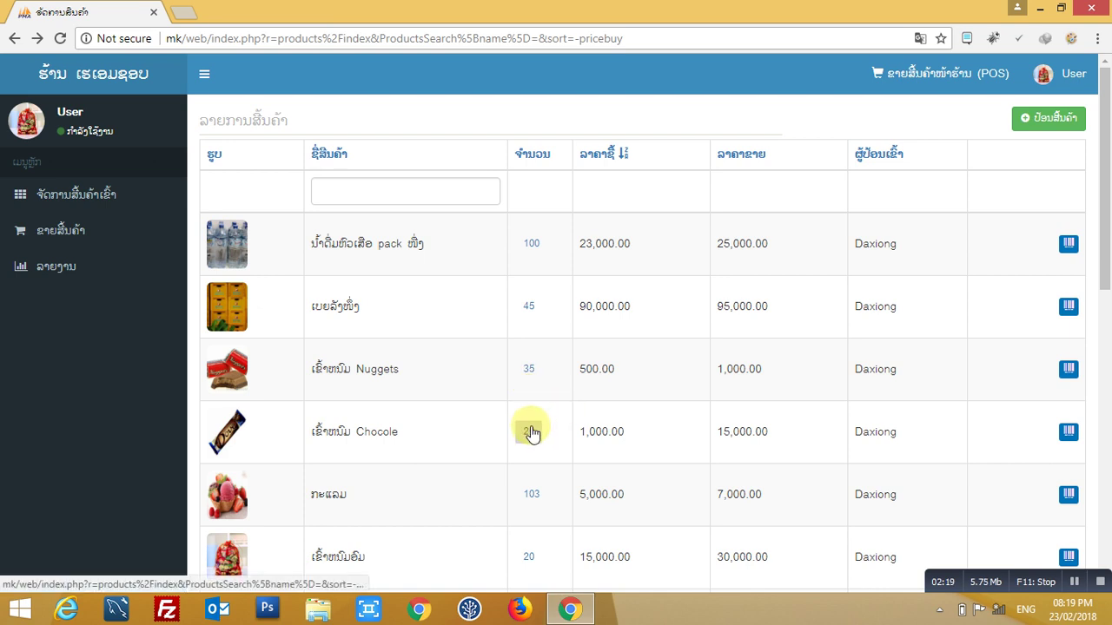
left_click(529, 431)
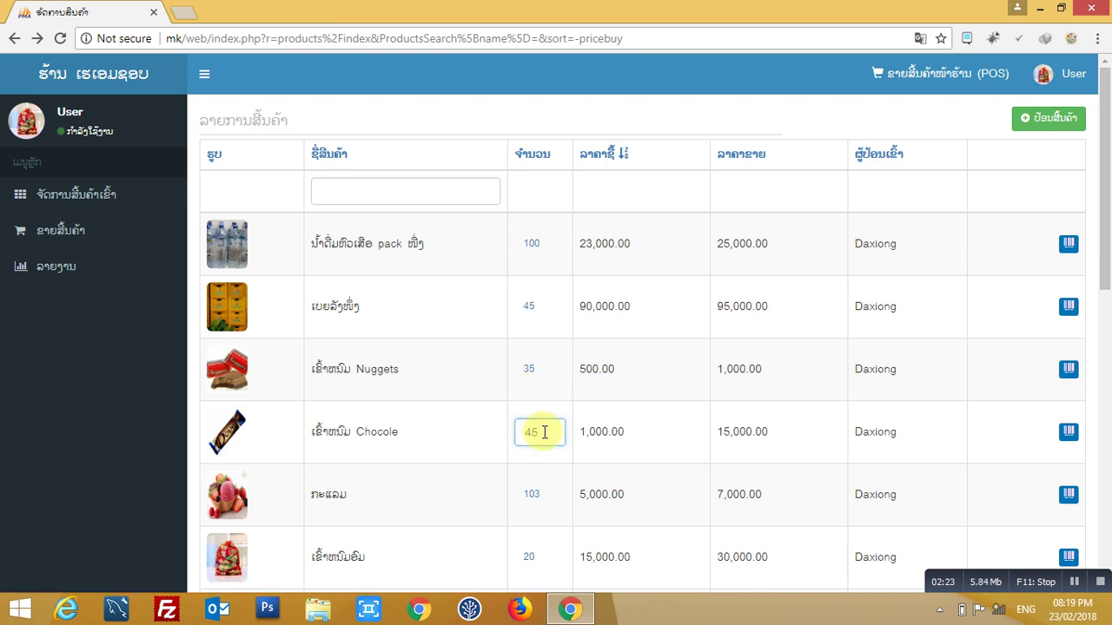
key("Return")
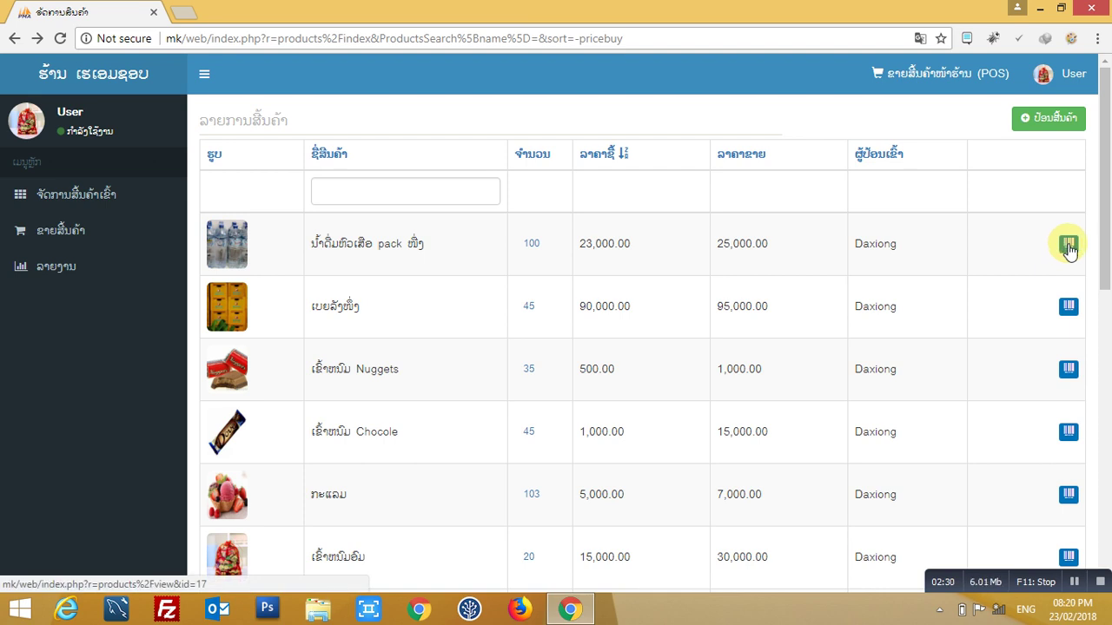
left_click(1068, 246)
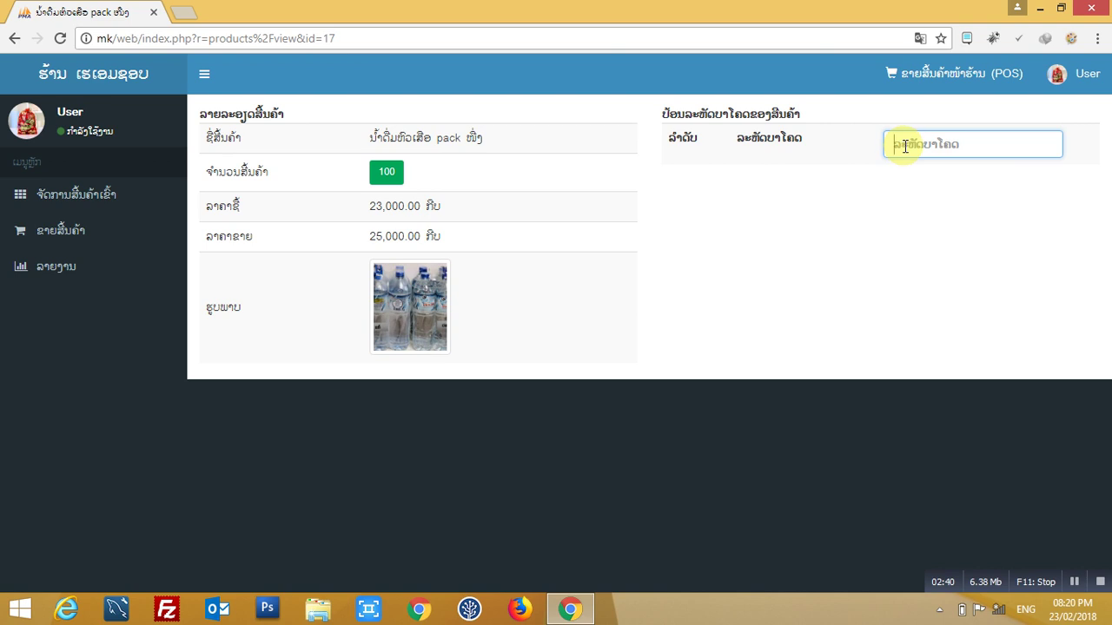
type("23489900999")
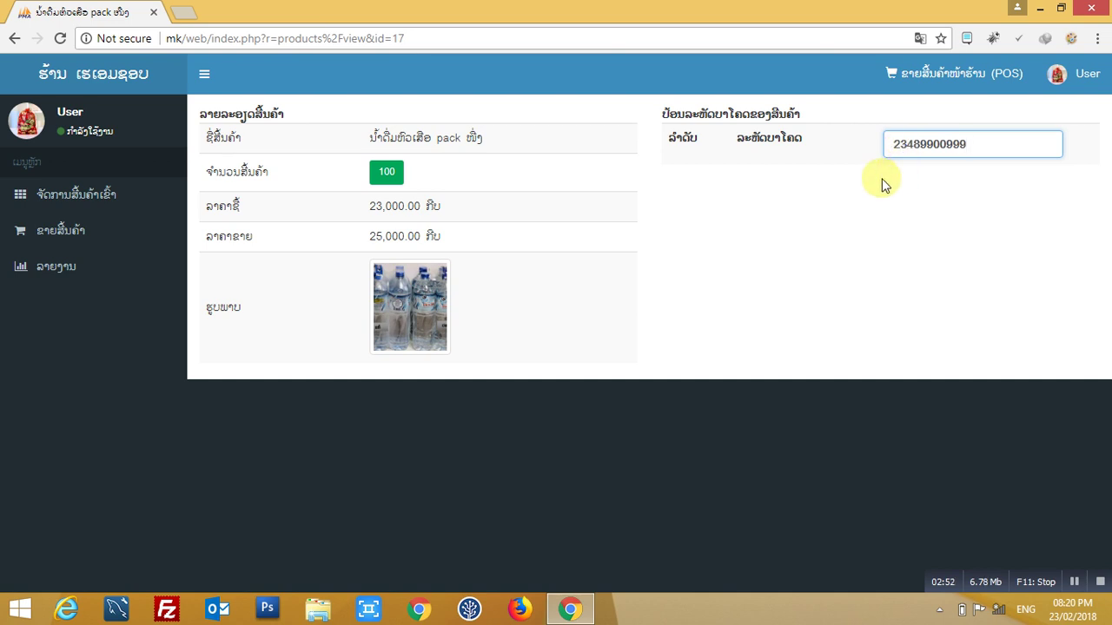
key("Return")
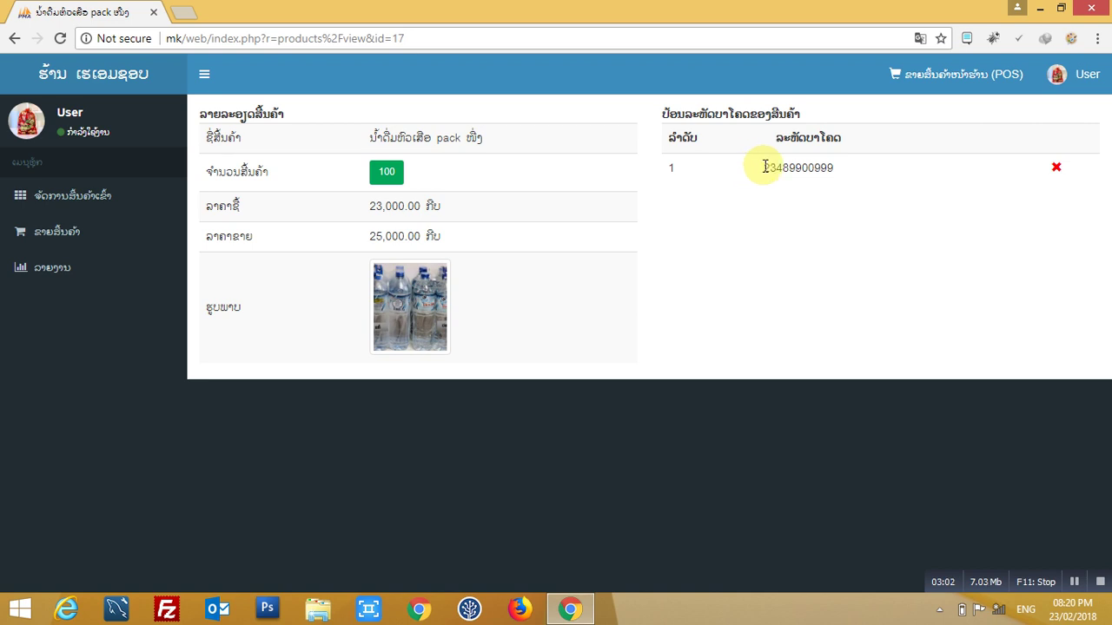
left_click_drag(765, 167, 873, 181)
left_click(856, 191)
left_click_drag(767, 173, 874, 176)
left_click(874, 177)
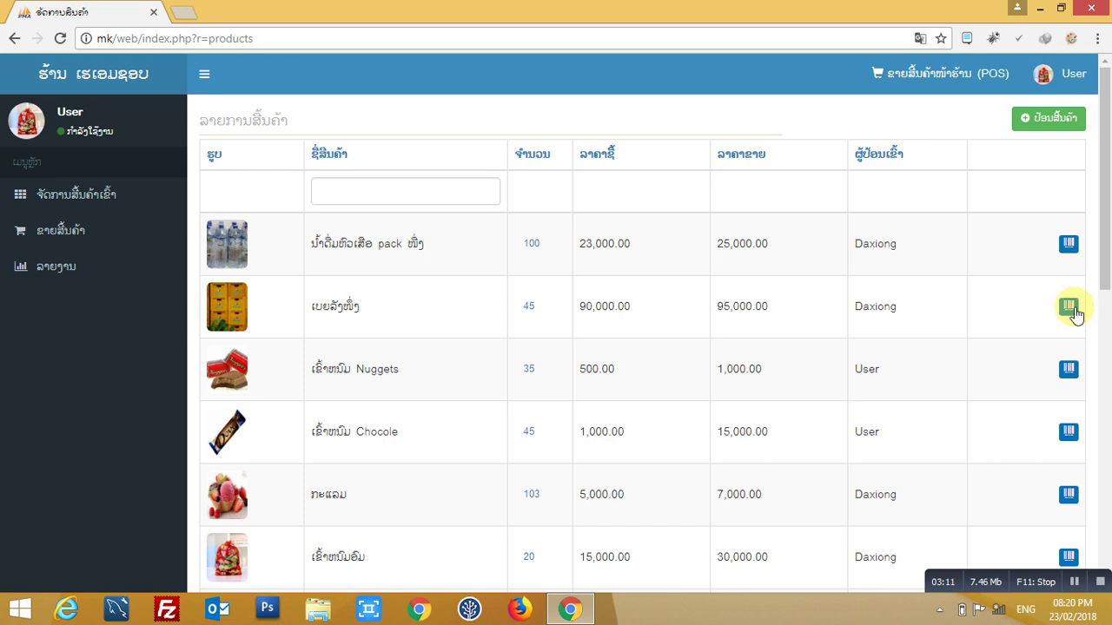
- Save barcode 566788787 for the second product in the list
left_click(1069, 307)
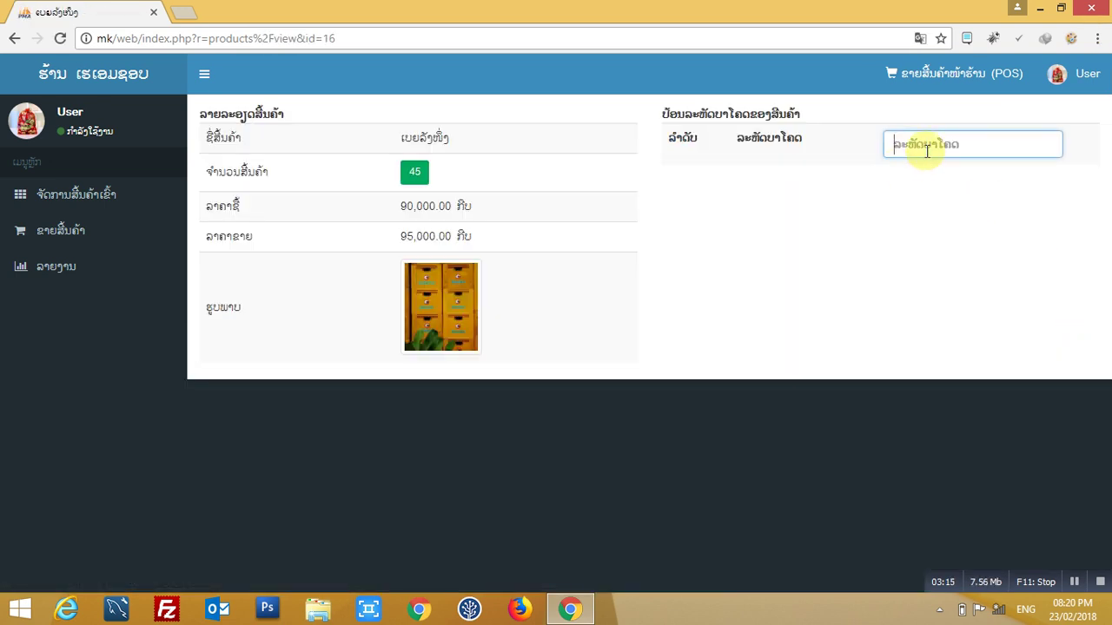
type("566788787")
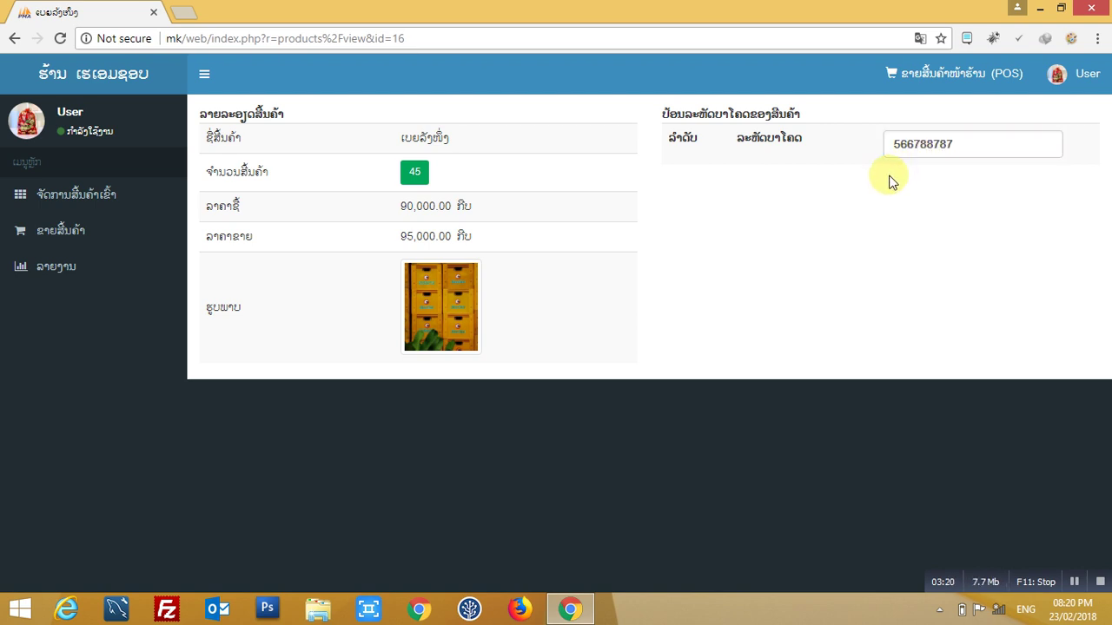
key("Return")
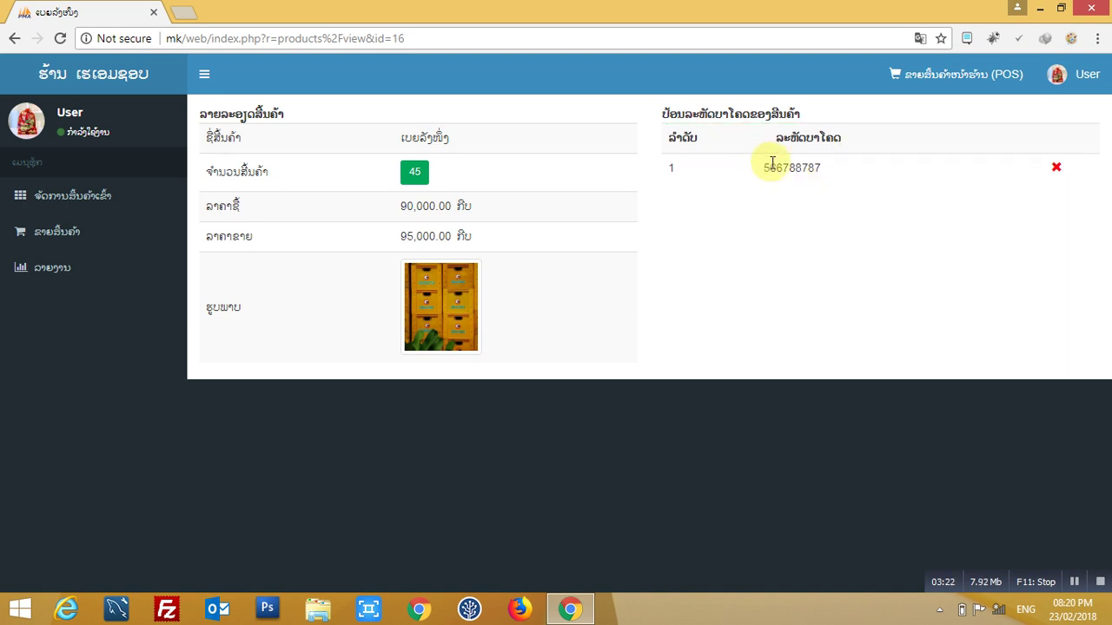
double_click(772, 165)
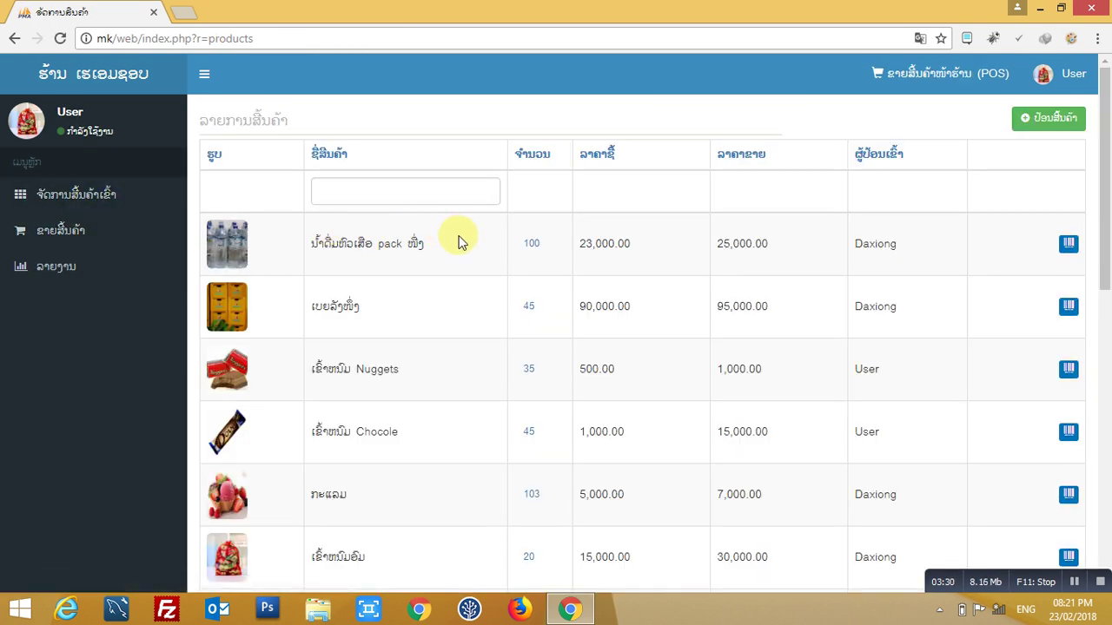
scroll(461, 242, "down", 1)
scroll(504, 247, "up", 1)
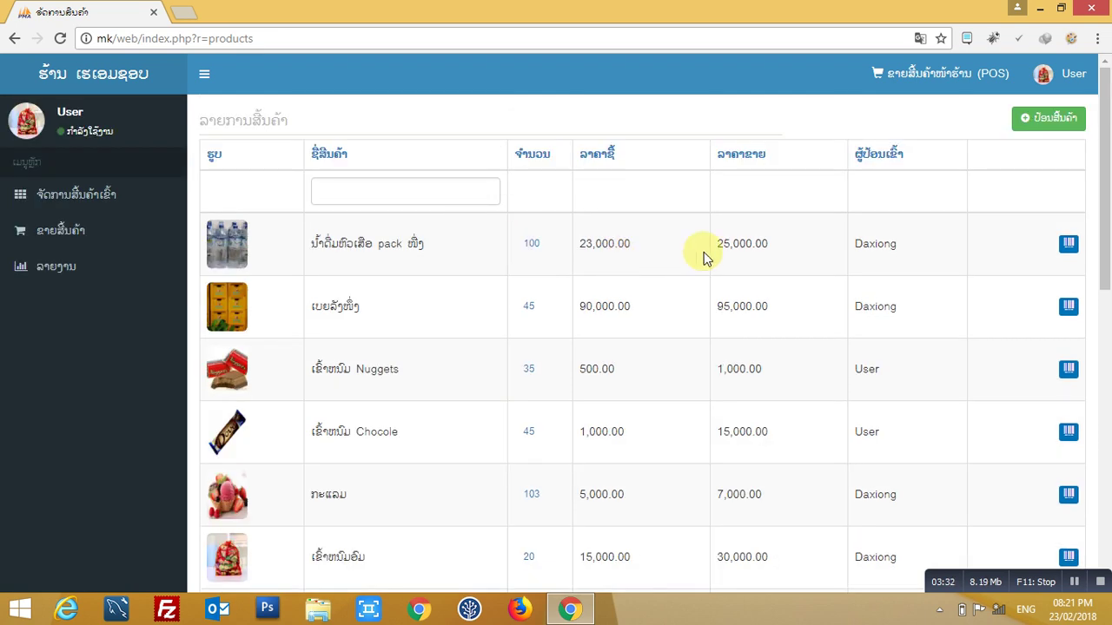
left_click(1053, 122)
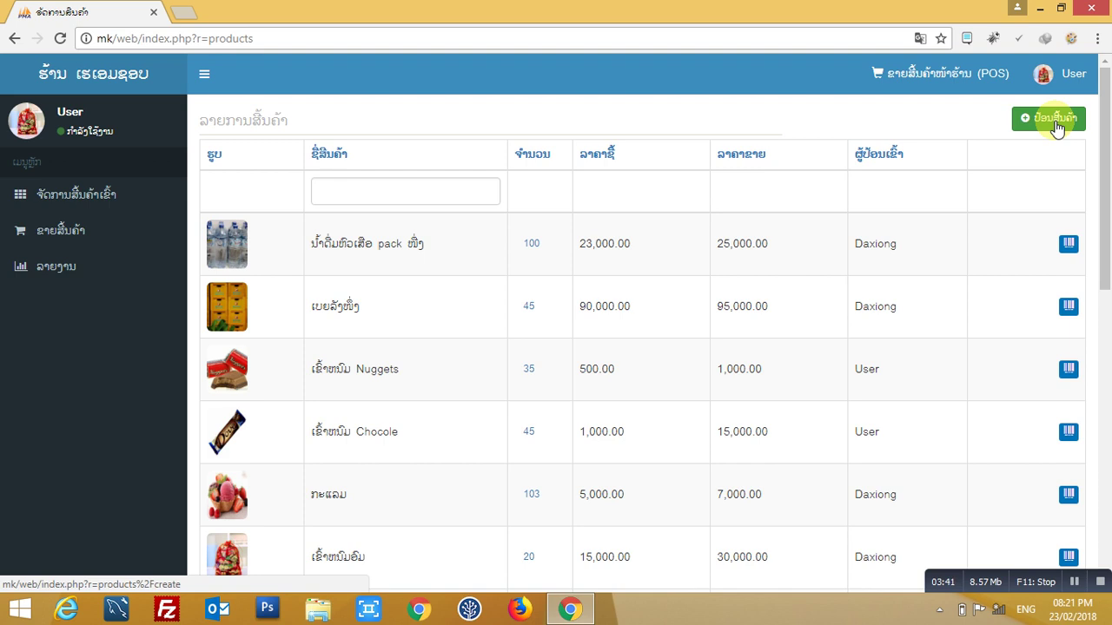
- Start a new product 'Pepsi ປອງ' in the fourth category, leaving quantity and prices blank
left_click(1048, 127)
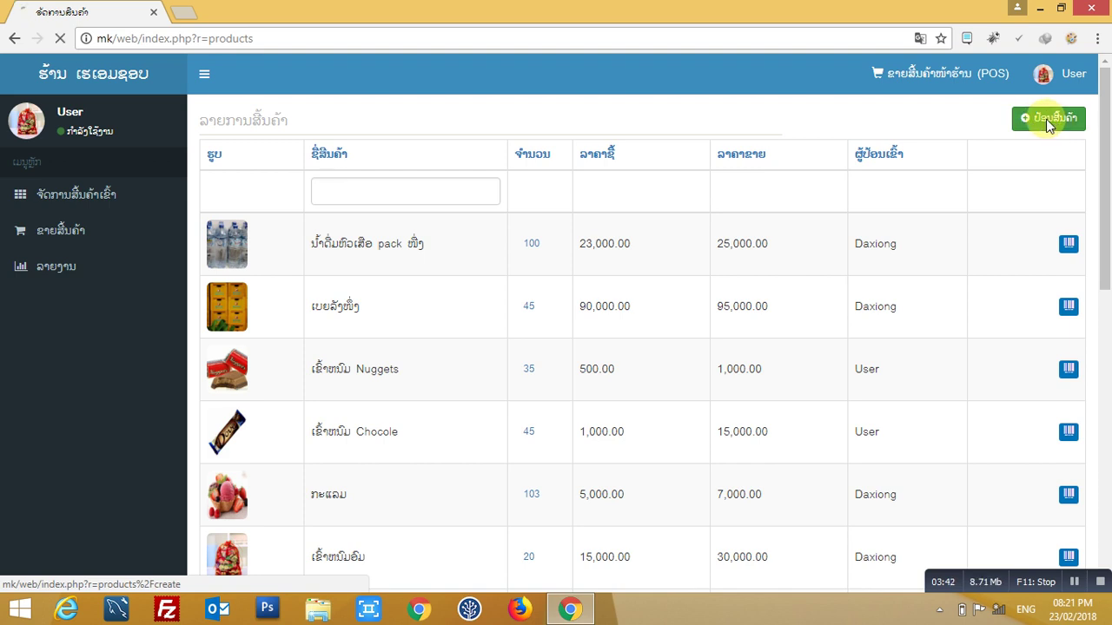
left_click(324, 182)
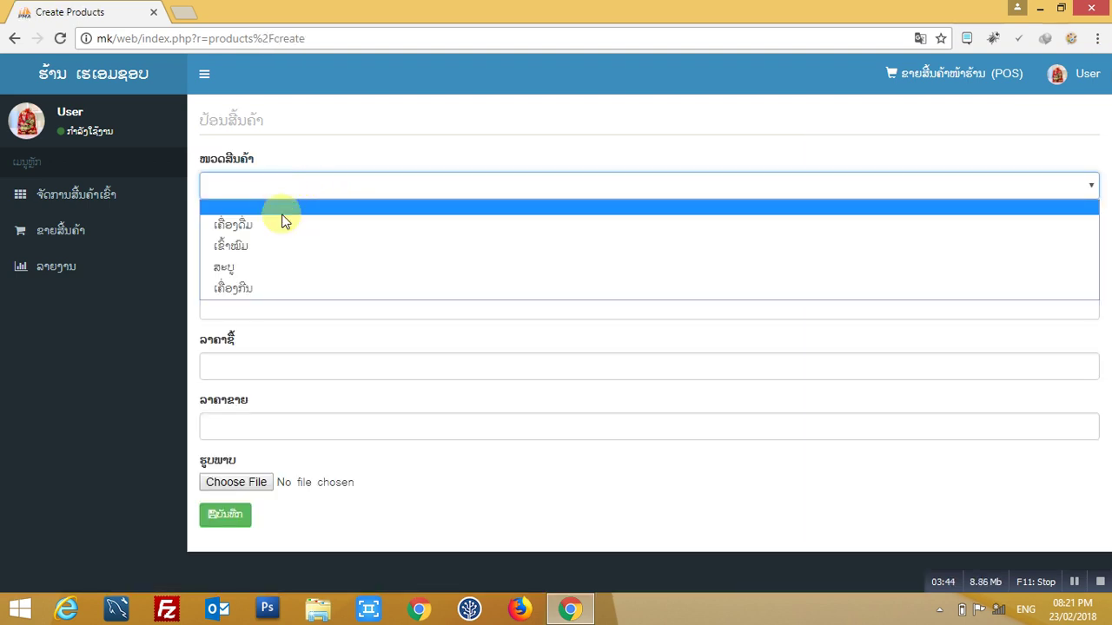
left_click(245, 288)
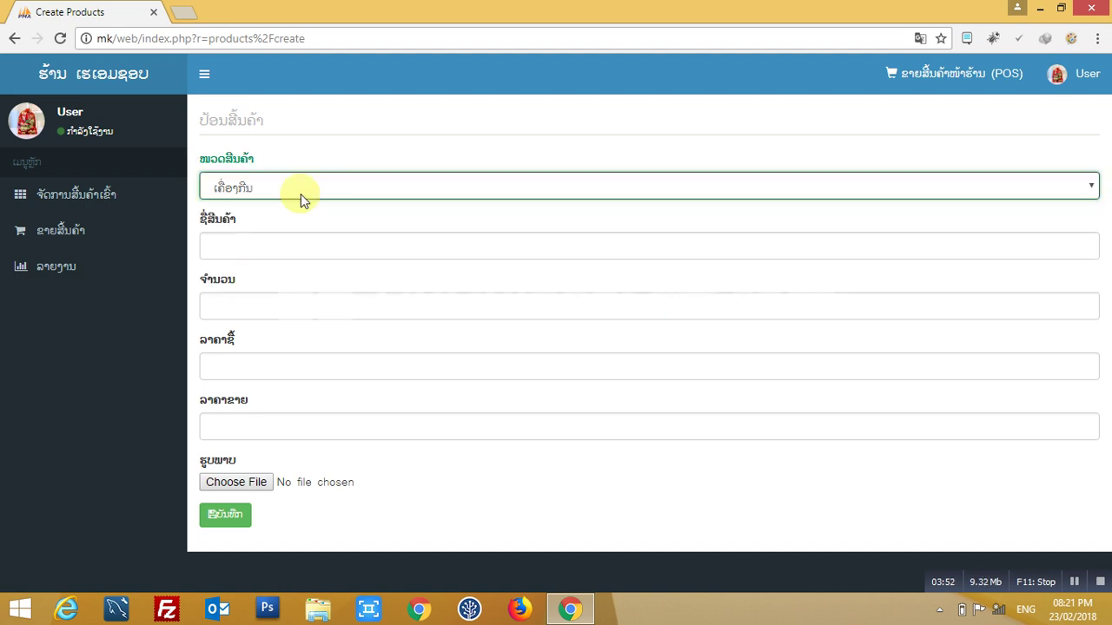
left_click(249, 235)
left_click(250, 235)
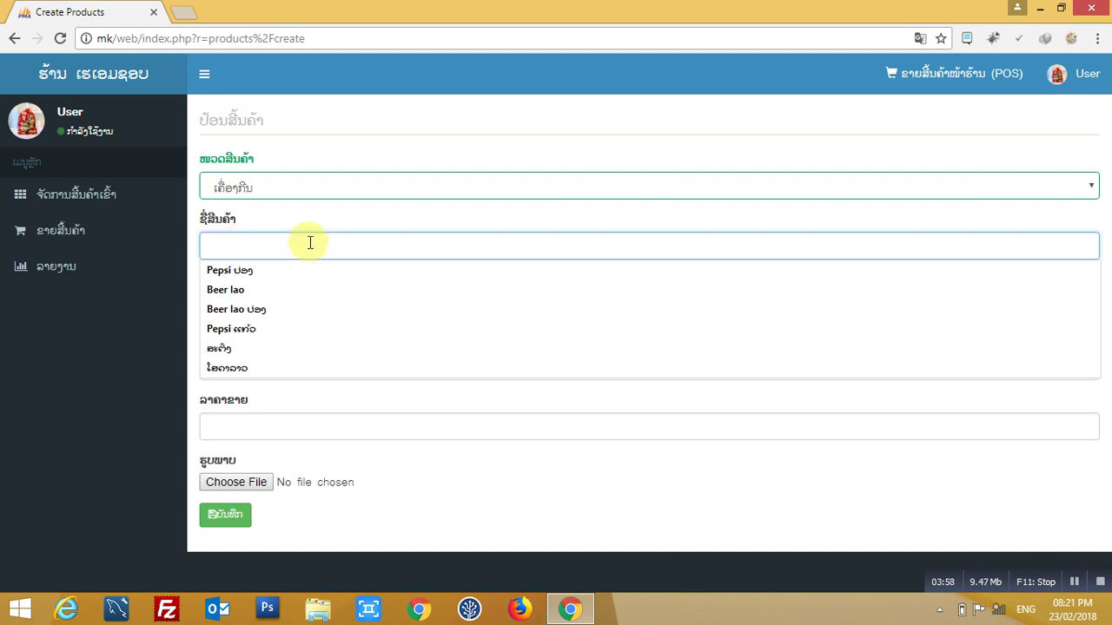
left_click(260, 271)
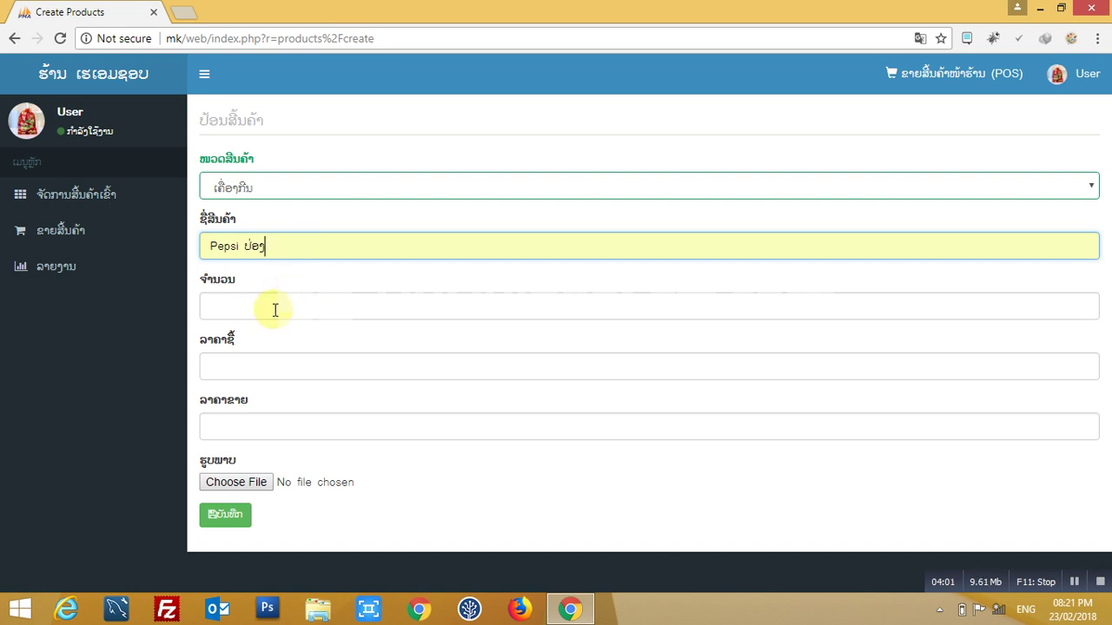
left_click(346, 307)
left_click(282, 356)
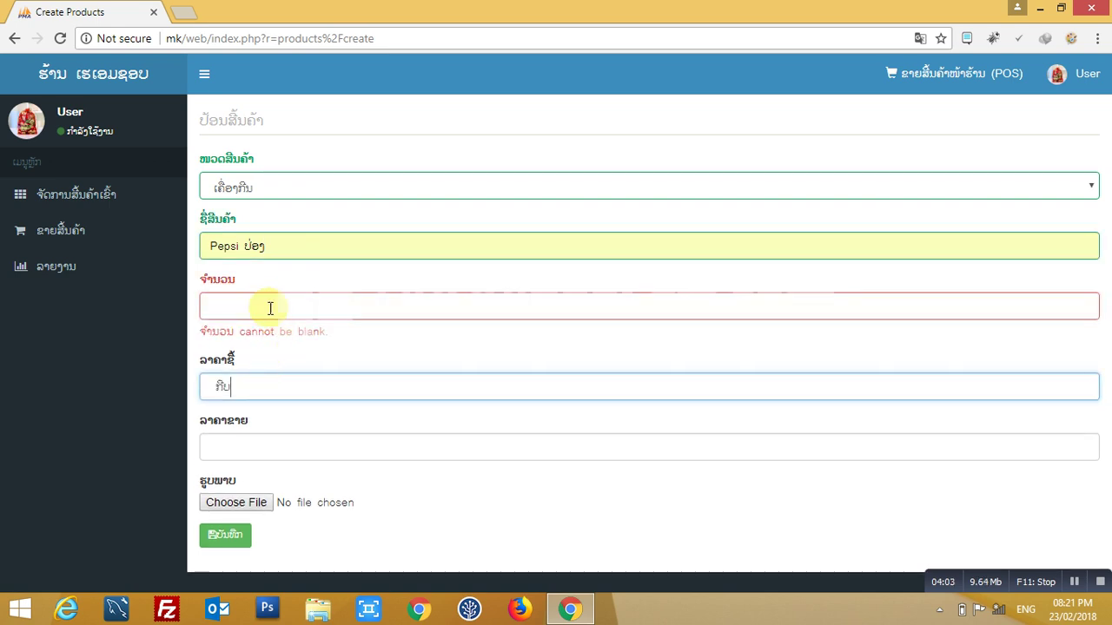
left_click(242, 432)
left_click(240, 387)
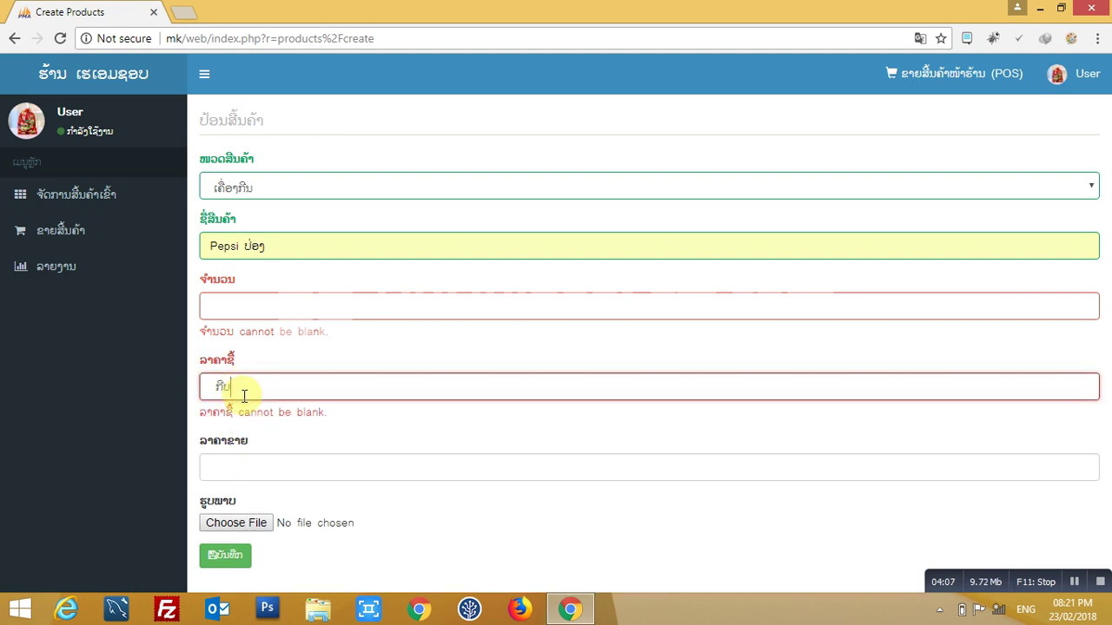
left_click(243, 465)
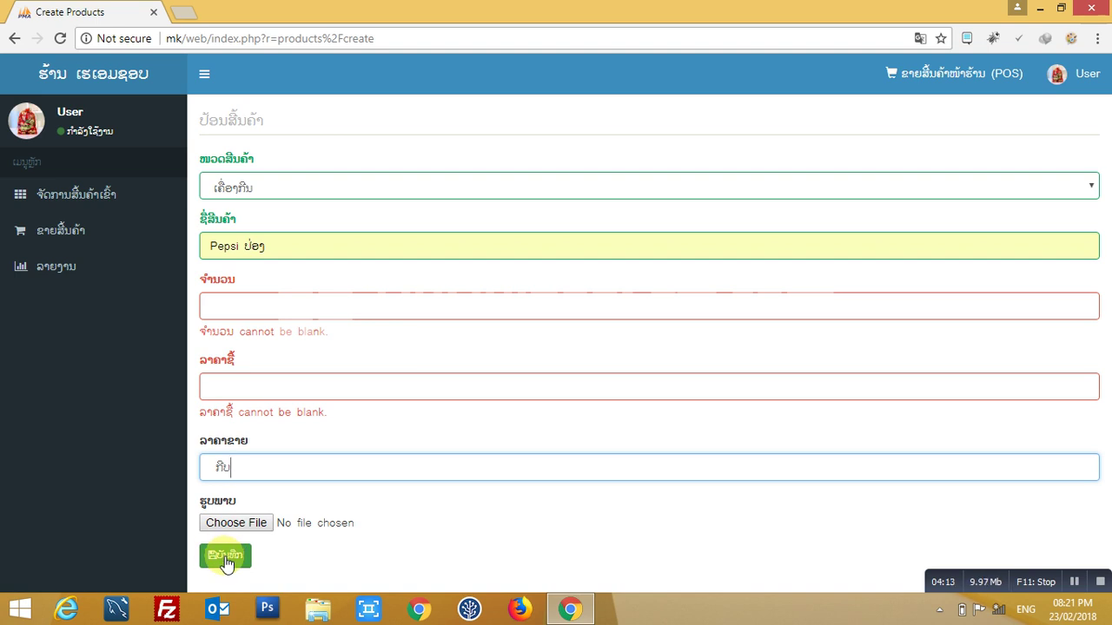
- Return to the product list and clear the stray text selection
left_click(104, 198)
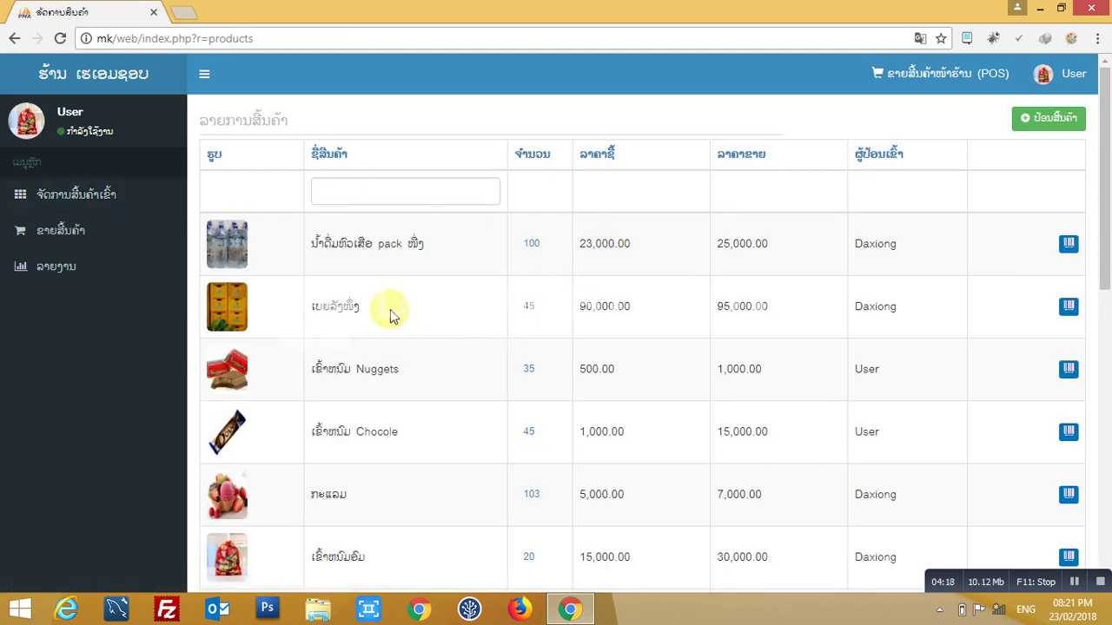
left_click_drag(378, 308, 301, 302)
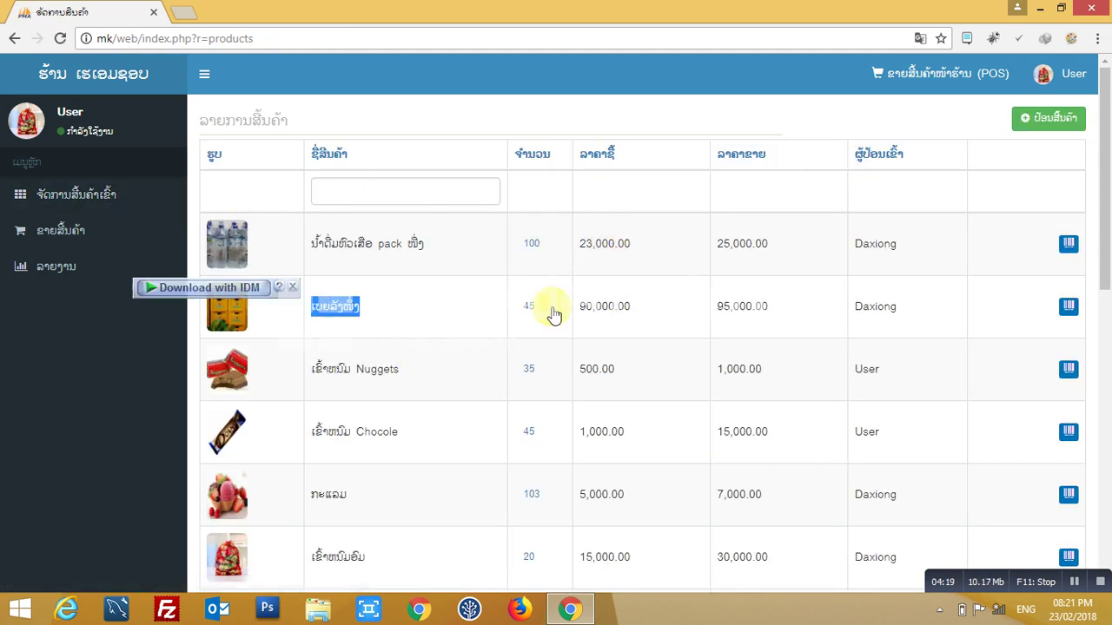
left_click(130, 331)
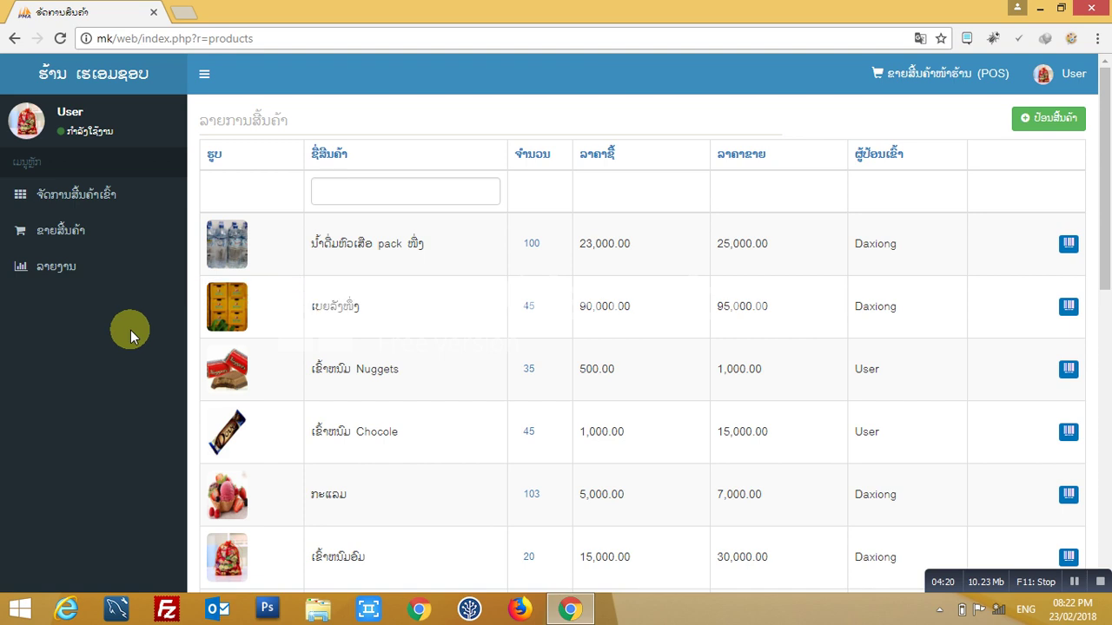
- Open the POS sale page and add 3 Beer lao and 2 TUBORG to the cart
left_click(66, 234)
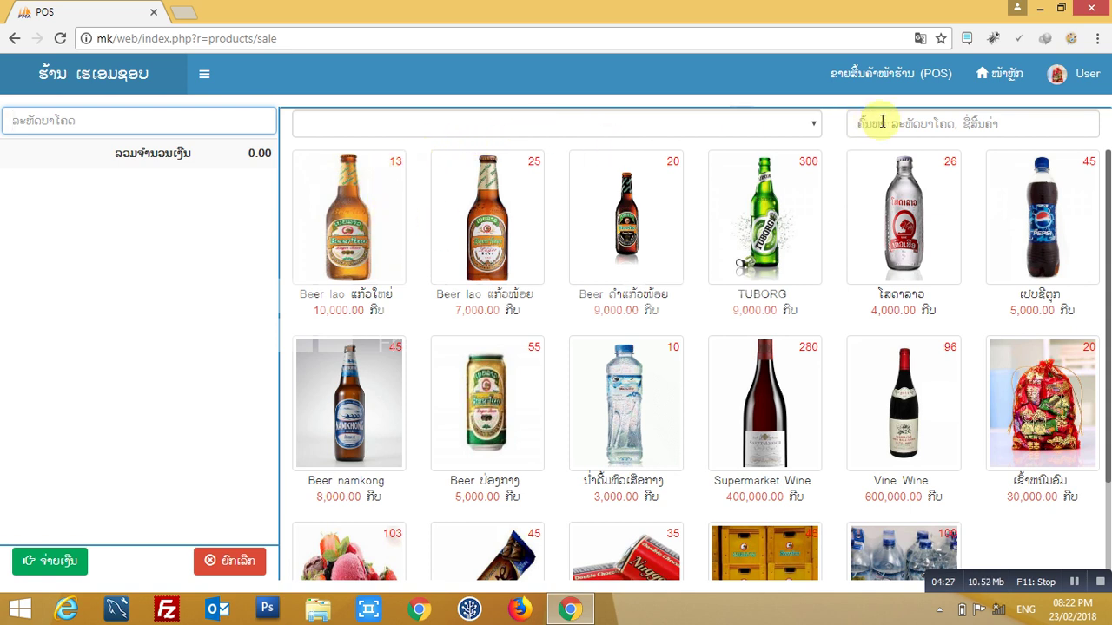
left_click(900, 69)
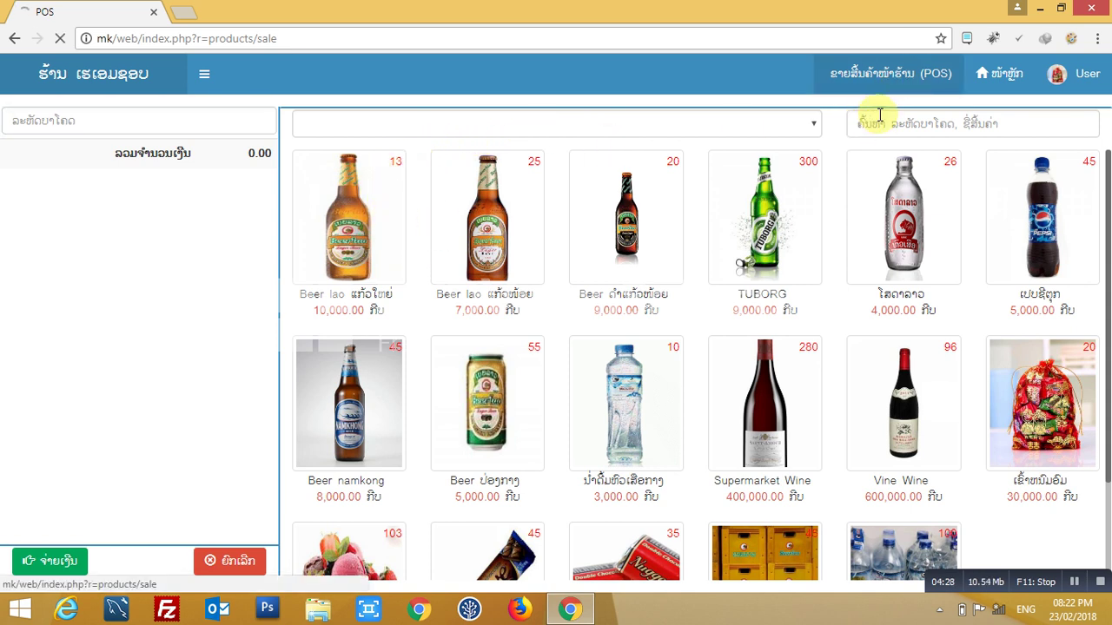
left_click(515, 251)
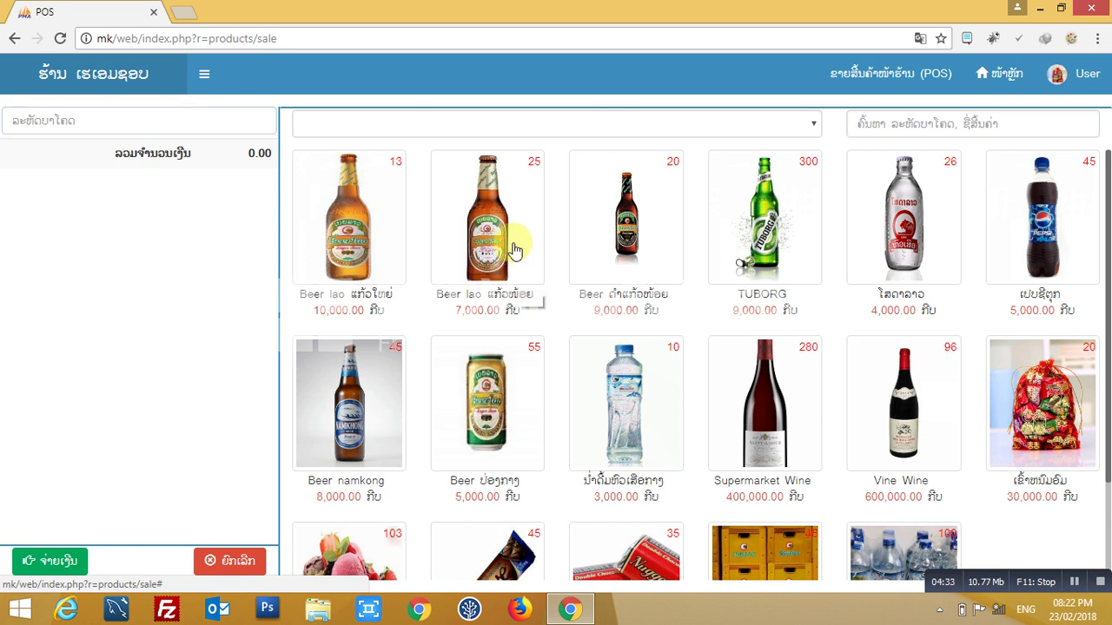
left_click(514, 247)
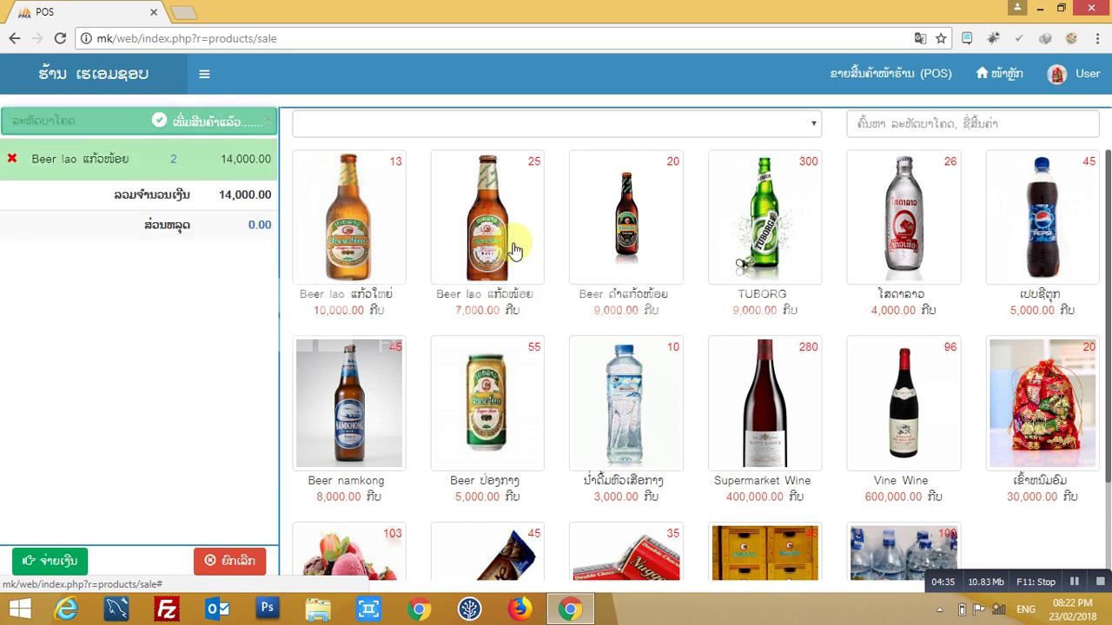
left_click(513, 244)
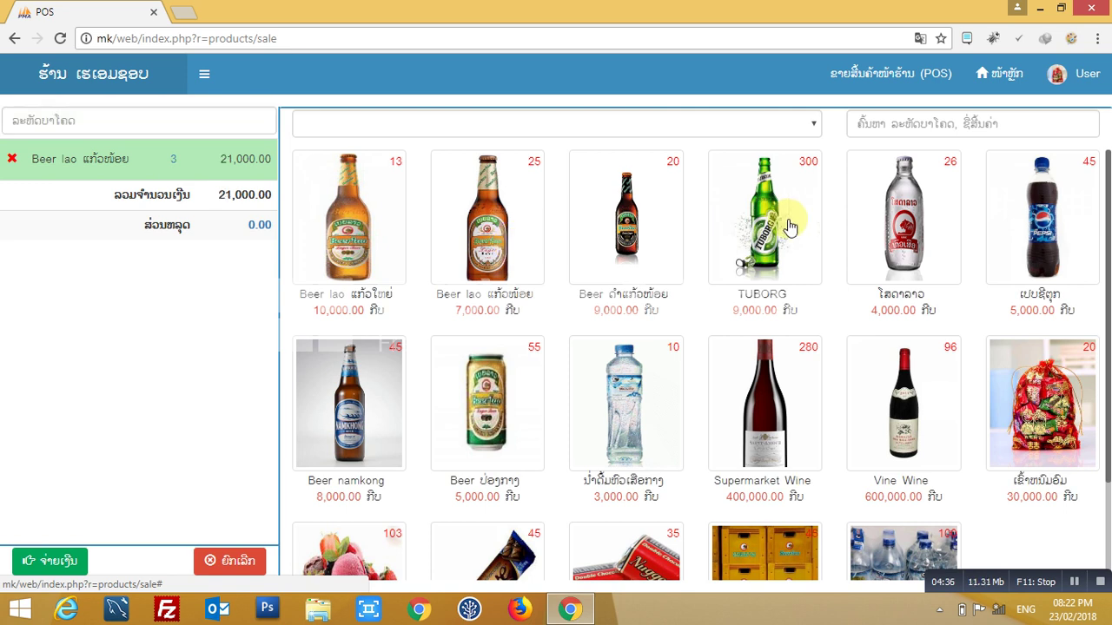
left_click(790, 227)
left_click(789, 227)
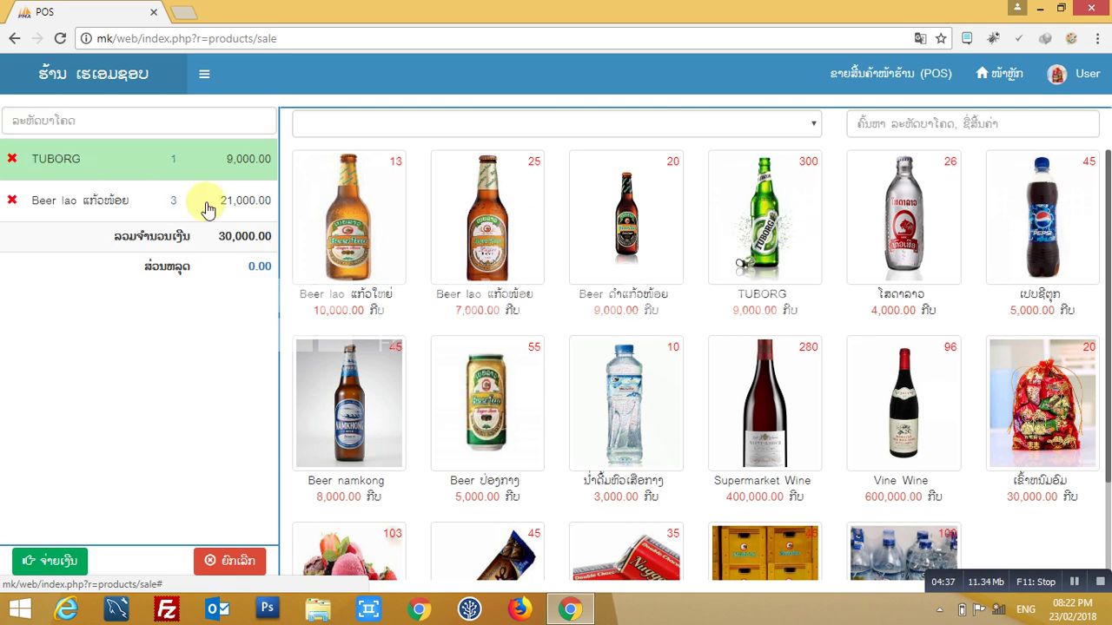
- Set the TUBORG quantity to 20 and add Beer ປ່ອງກາງ with quantity 10
left_click(177, 159)
type("0")
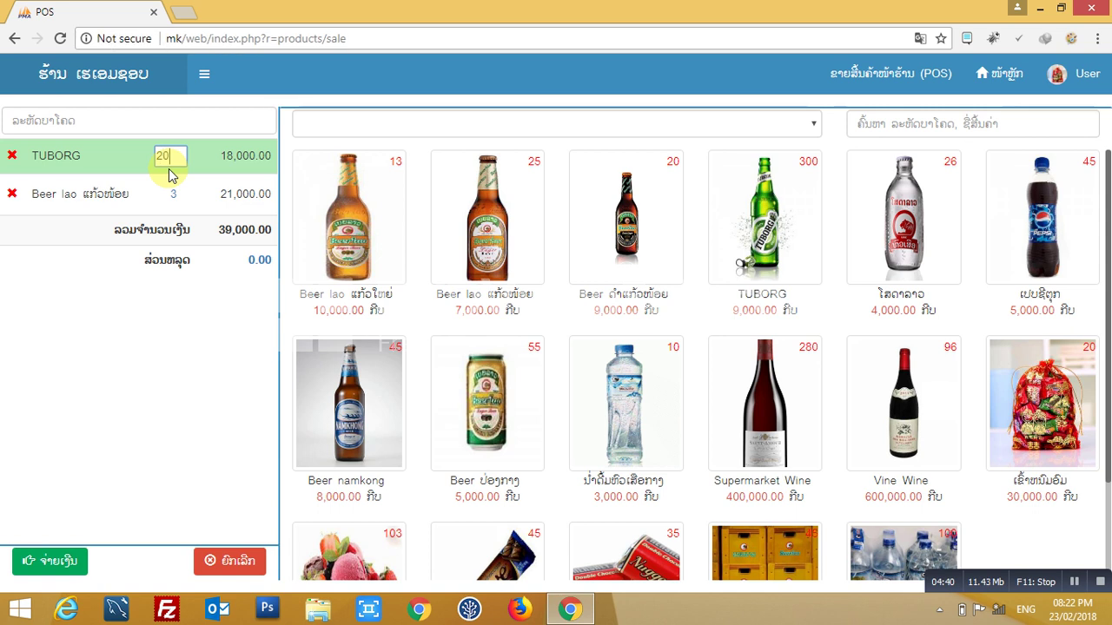
left_click(476, 401)
left_click(491, 401)
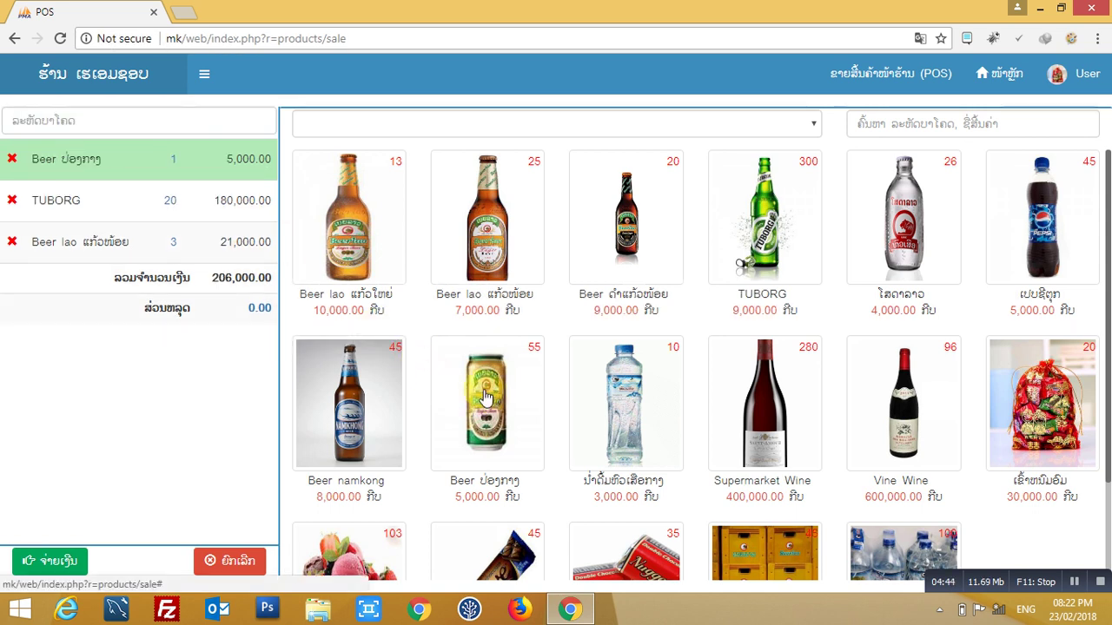
left_click(172, 158)
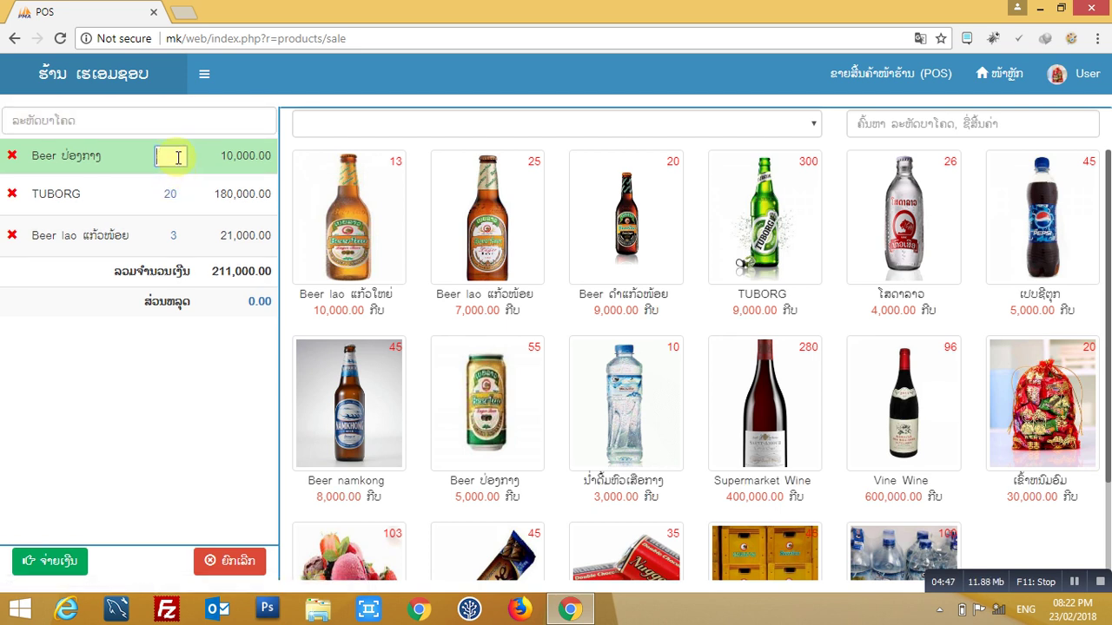
left_click(169, 348)
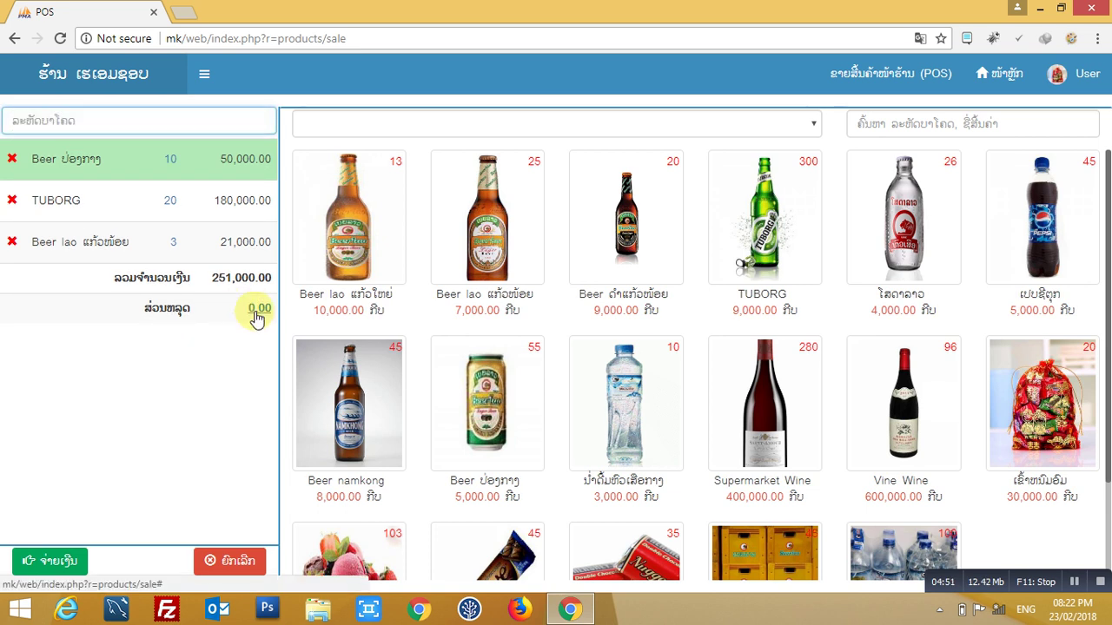
- Open the payment form for the 251,000.00 order
left_click_drag(141, 309, 258, 318)
left_click(236, 359)
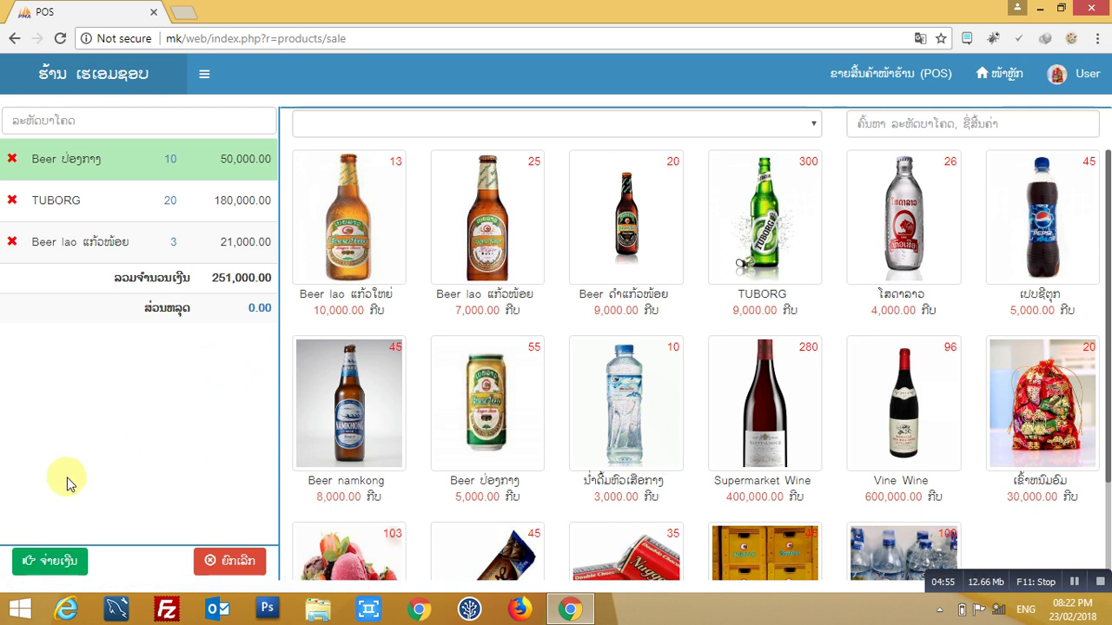
left_click(54, 563)
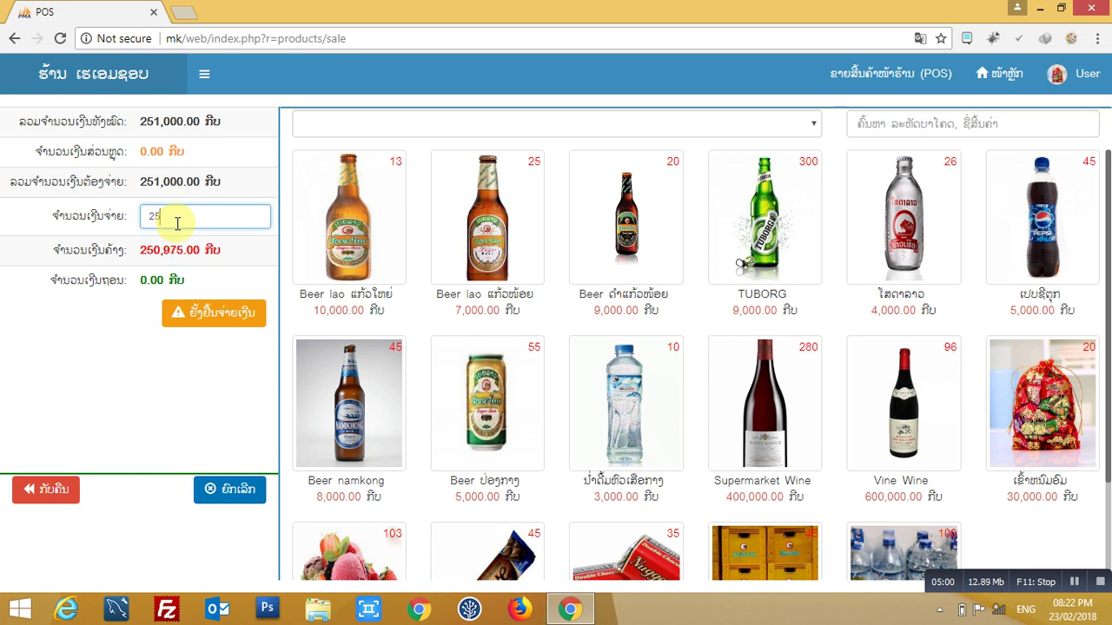
- Pay 251,000 in full with 0.00 change and print the sale receipt
type("251000")
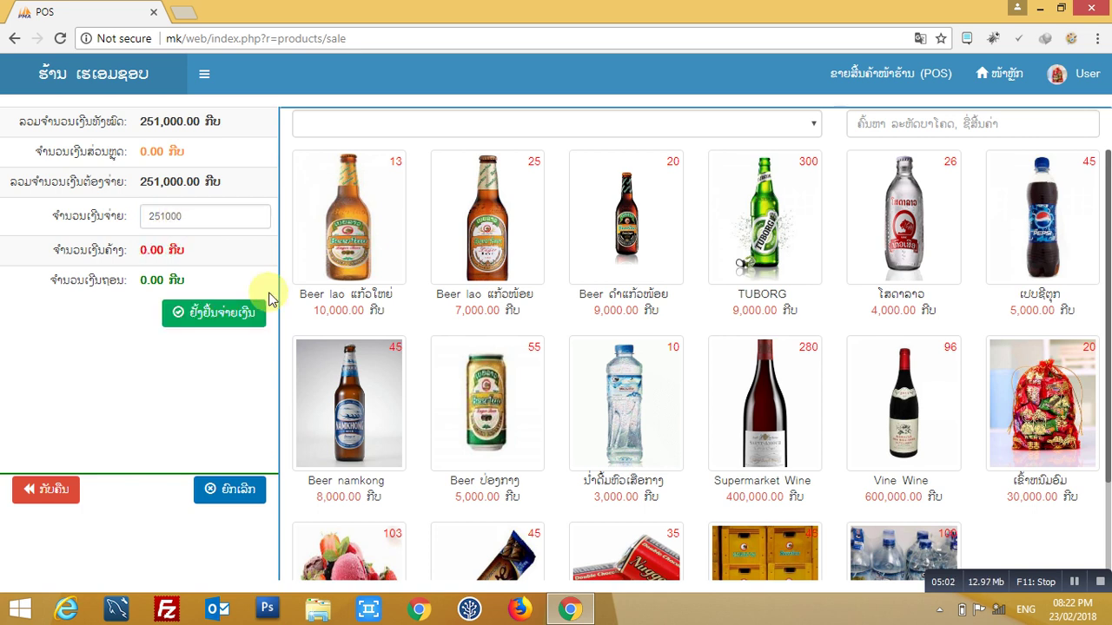
left_click(248, 313)
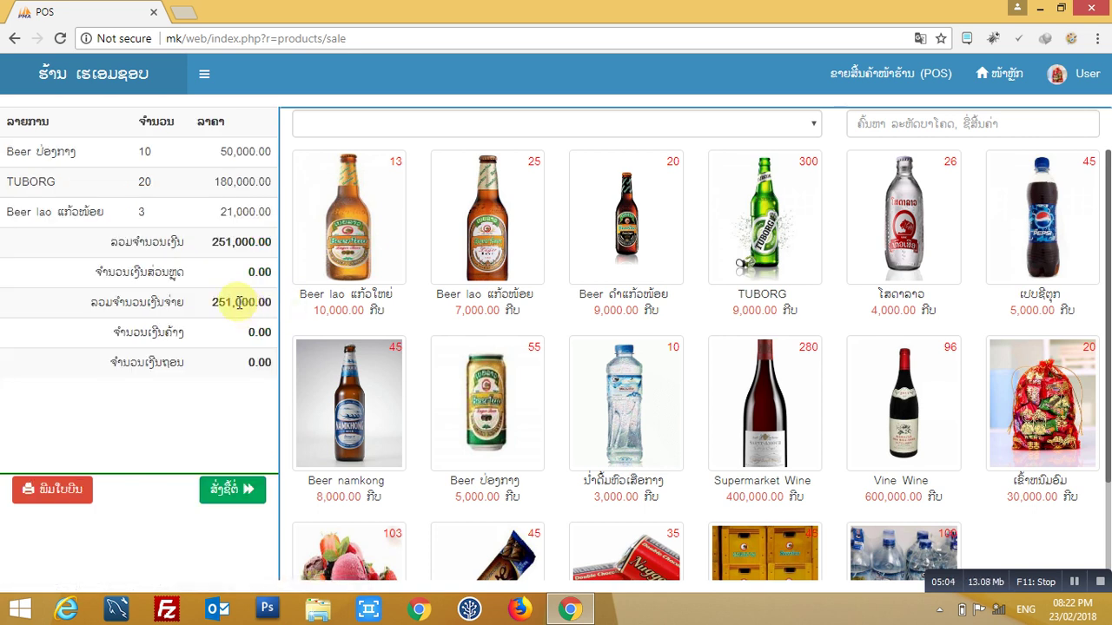
left_click(61, 491)
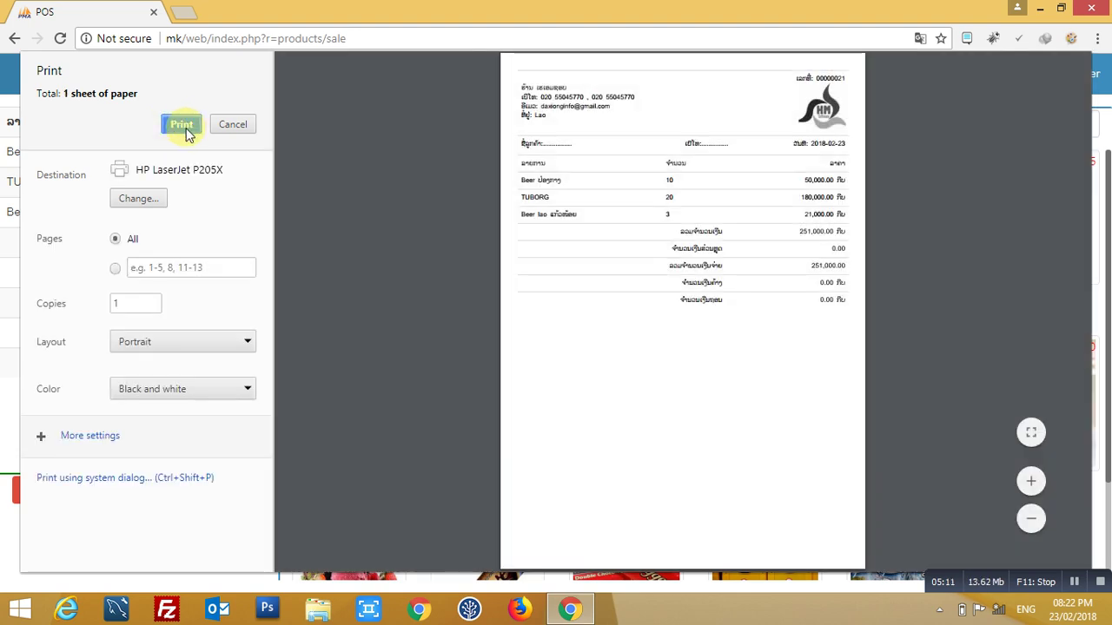
left_click(231, 126)
- Start a new order, add Supermarket Wine and bottled water, then remove both from the cart
left_click(242, 477)
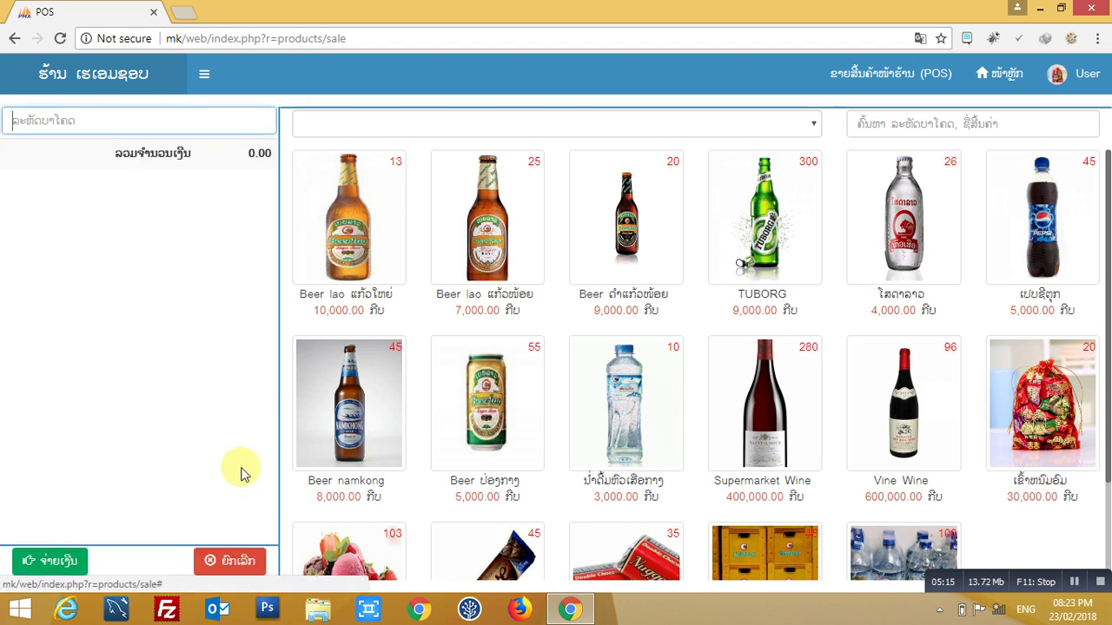
left_click(767, 398)
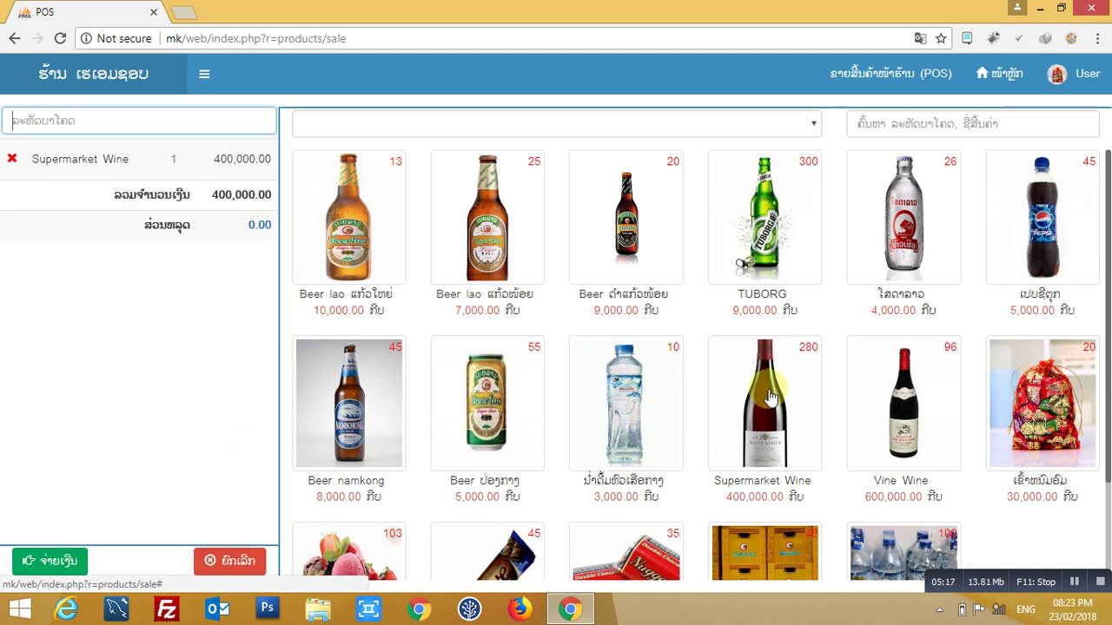
left_click(768, 397)
left_click(769, 398)
left_click(769, 398)
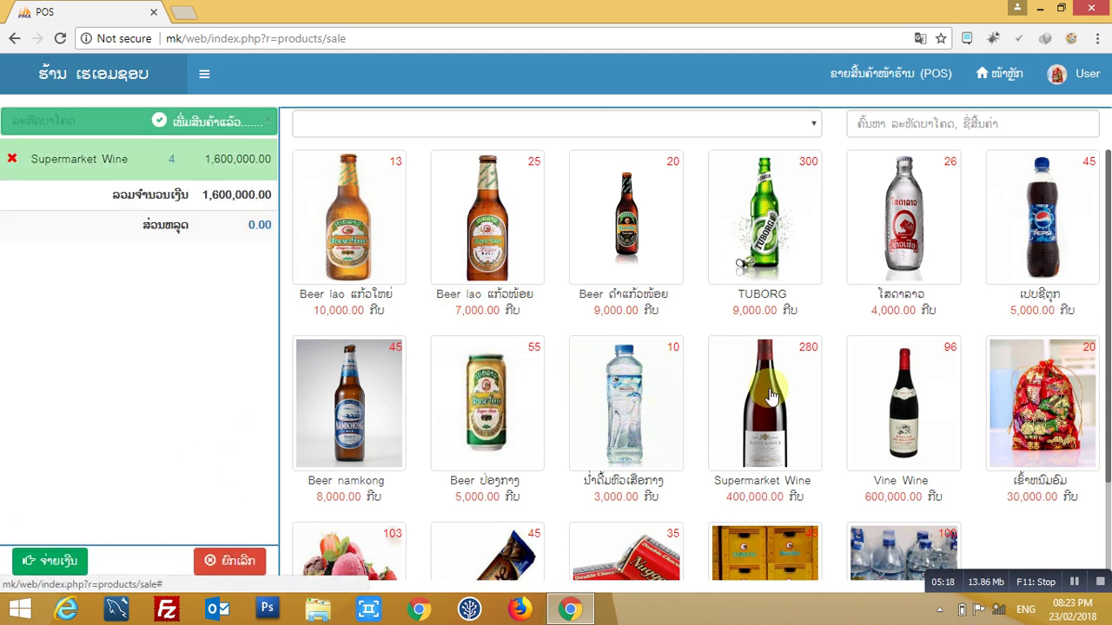
left_click(771, 396)
left_click(771, 396)
left_click(622, 438)
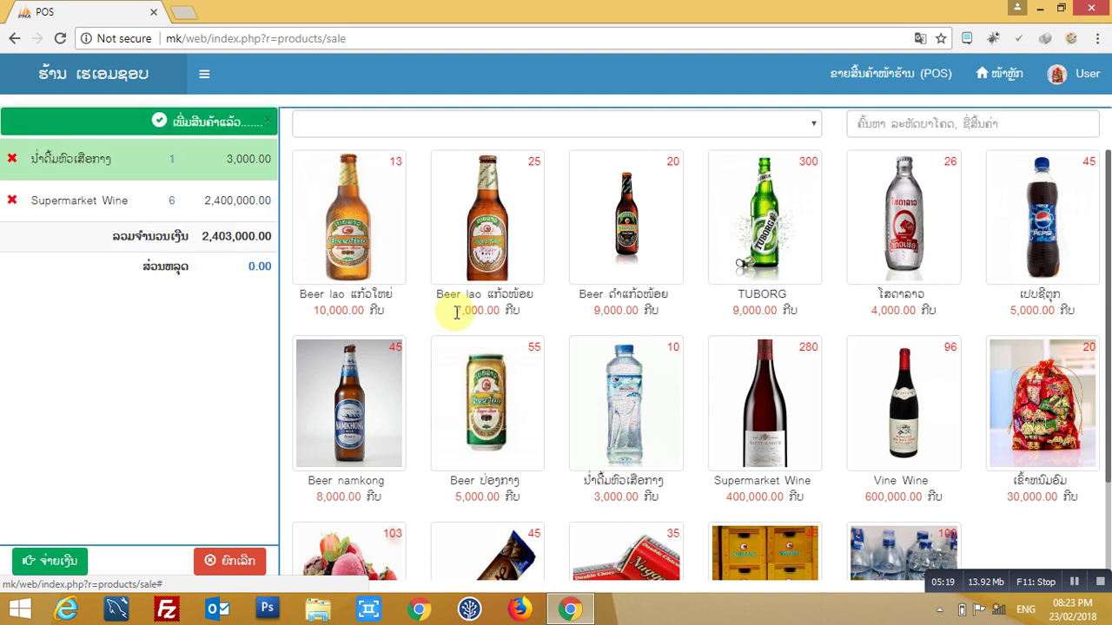
left_click(10, 201)
left_click(11, 159)
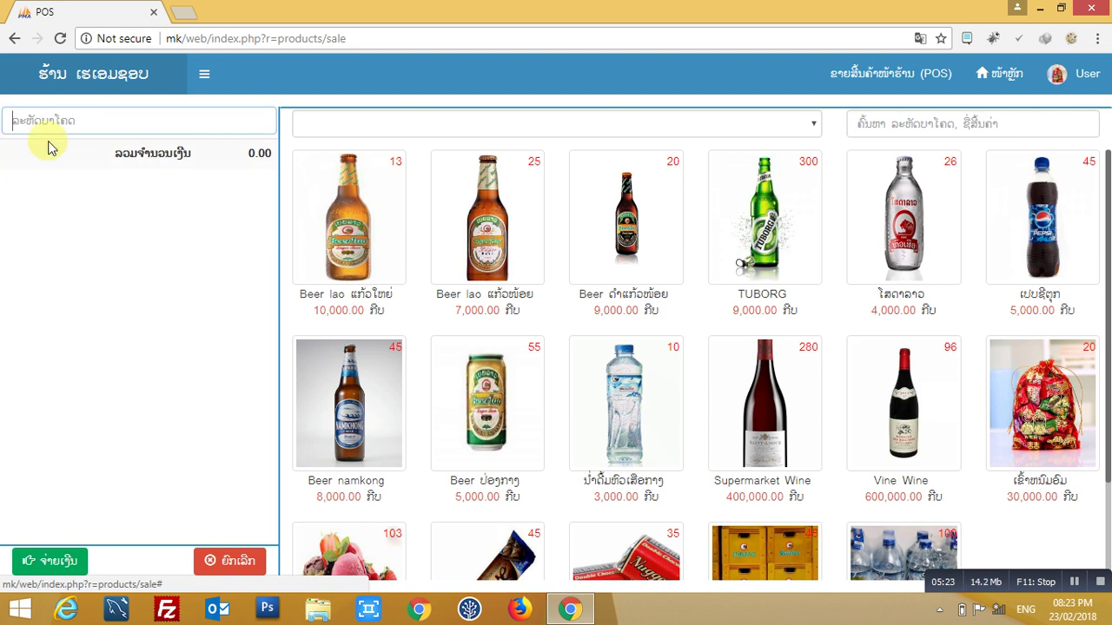
- Add Supermarket Wine and 4 Vine Wine, then cancel the sale to empty the cart
left_click(754, 402)
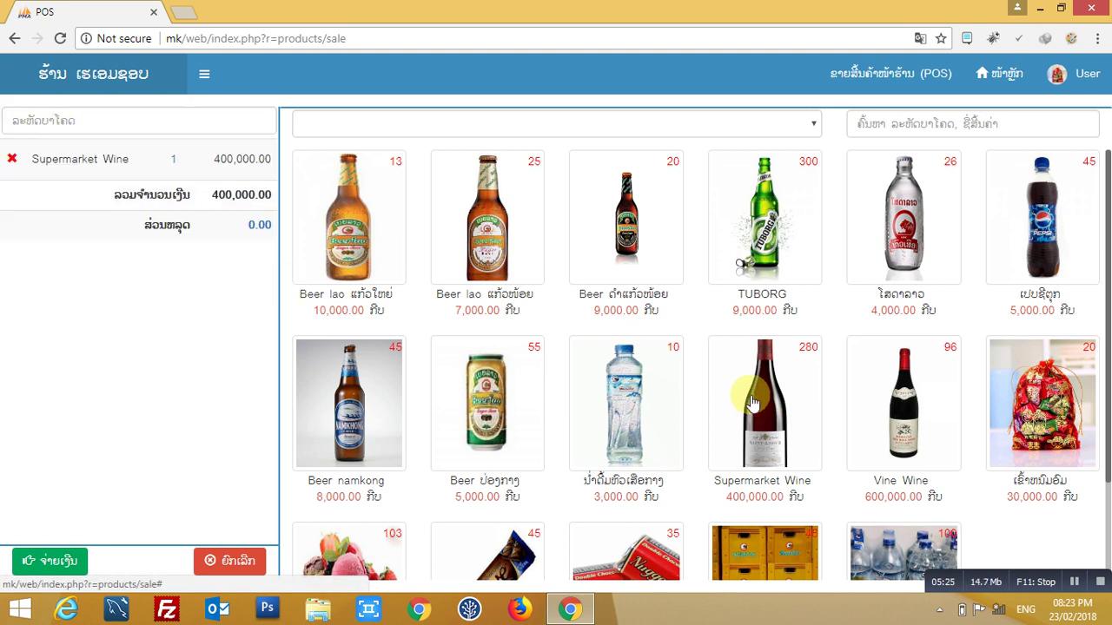
left_click(753, 403)
left_click(753, 402)
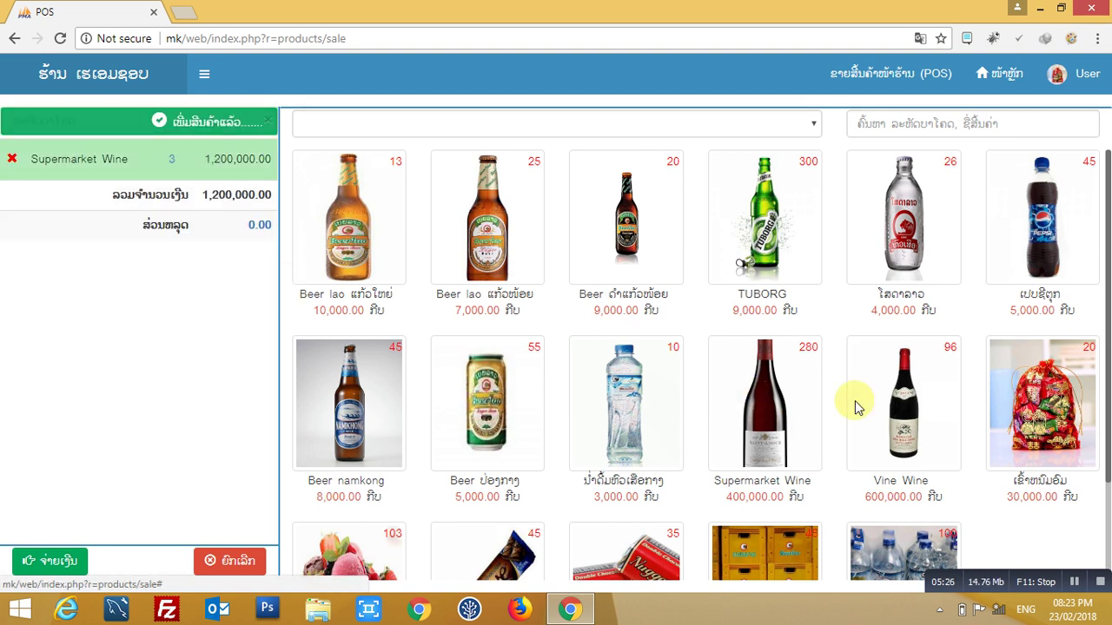
left_click(936, 393)
left_click(906, 397)
left_click(906, 397)
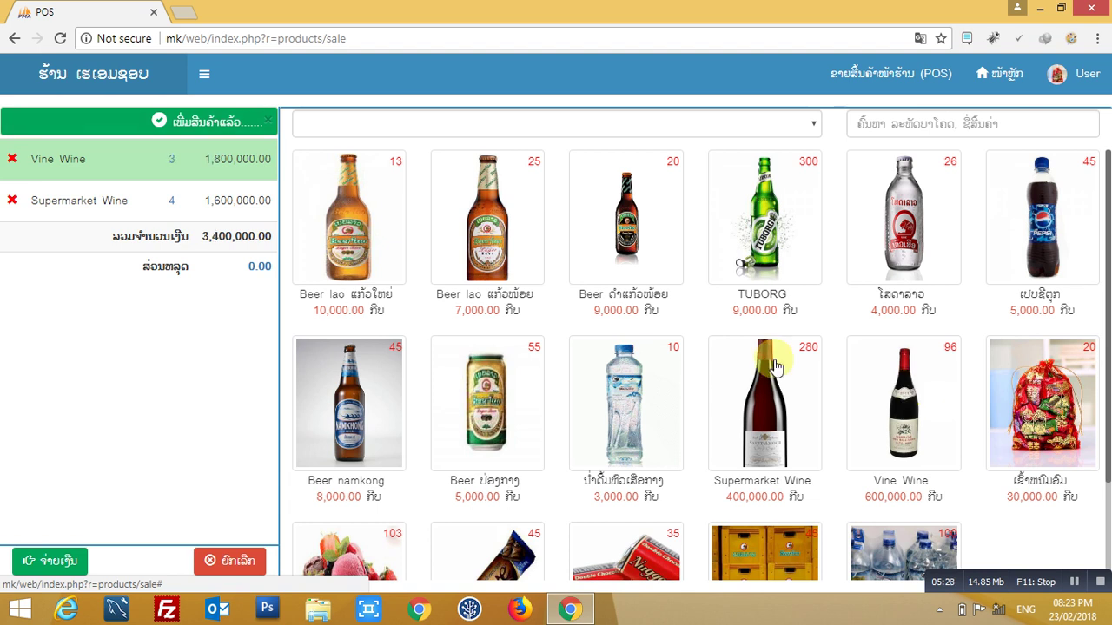
left_click(906, 397)
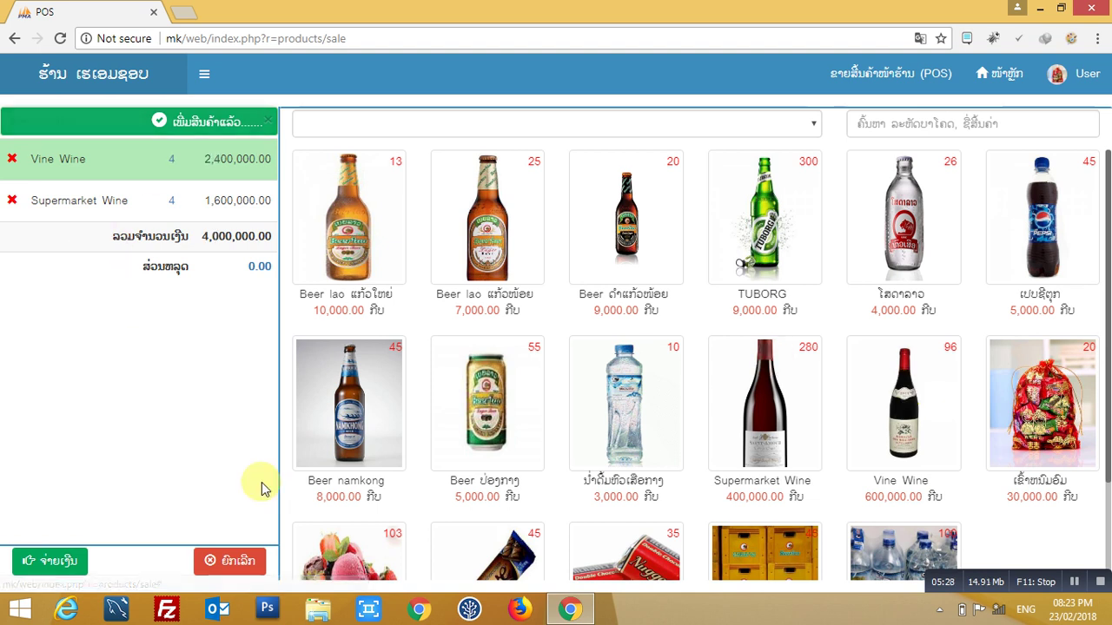
left_click(227, 566)
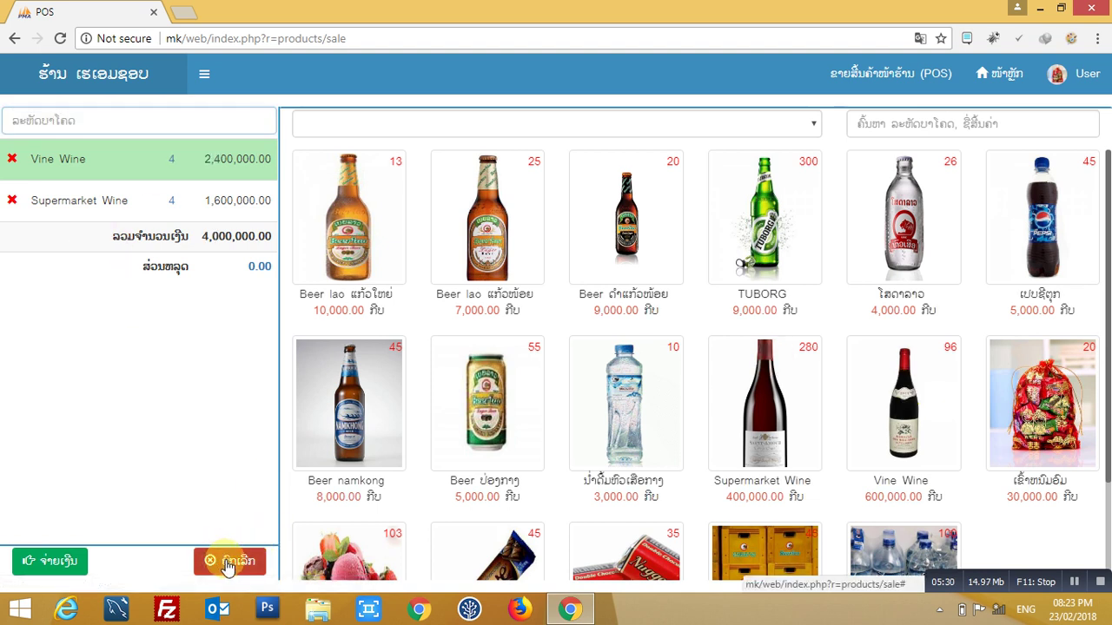
- Filter the product grid by the ສະບູ, ເຄື່ອງດື່ມ and ເຂົ້າໜົມ categories in turn
left_click(807, 126)
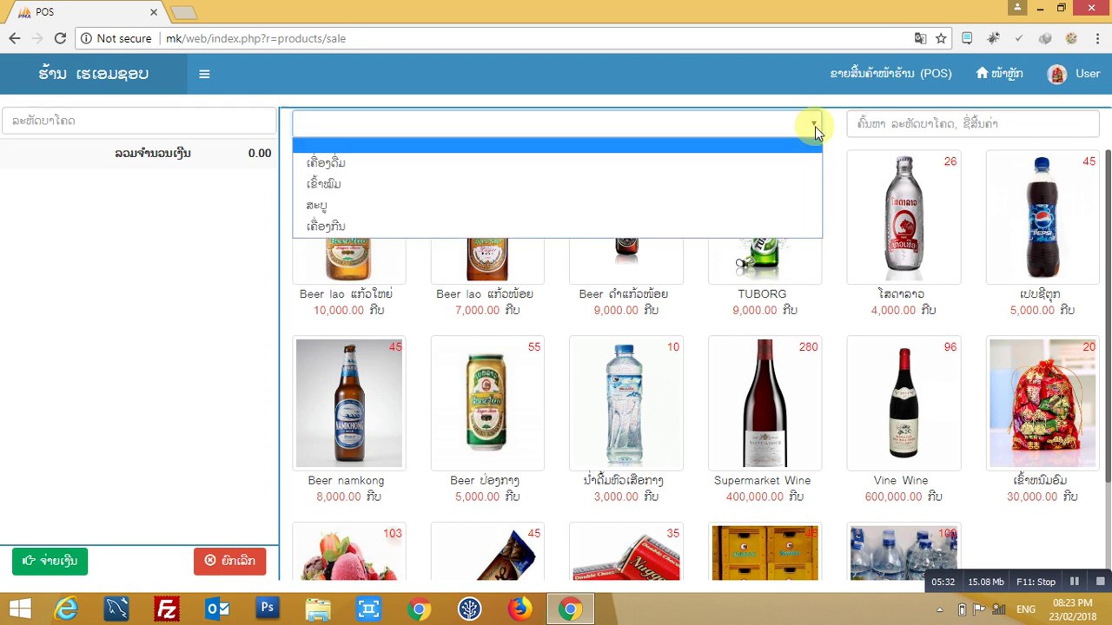
left_click(418, 213)
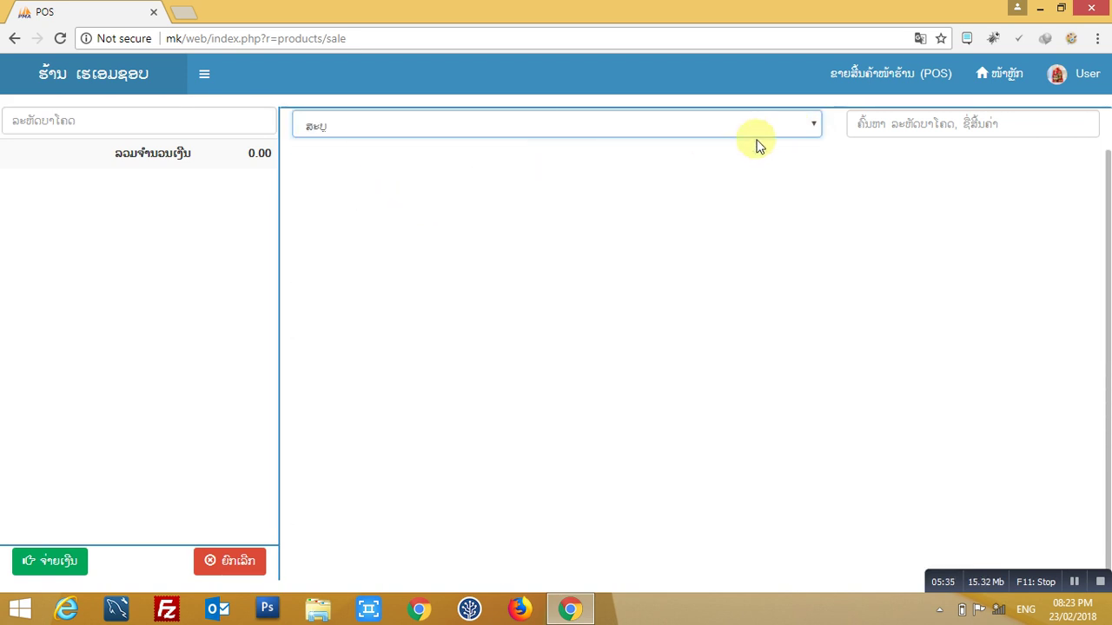
left_click(810, 127)
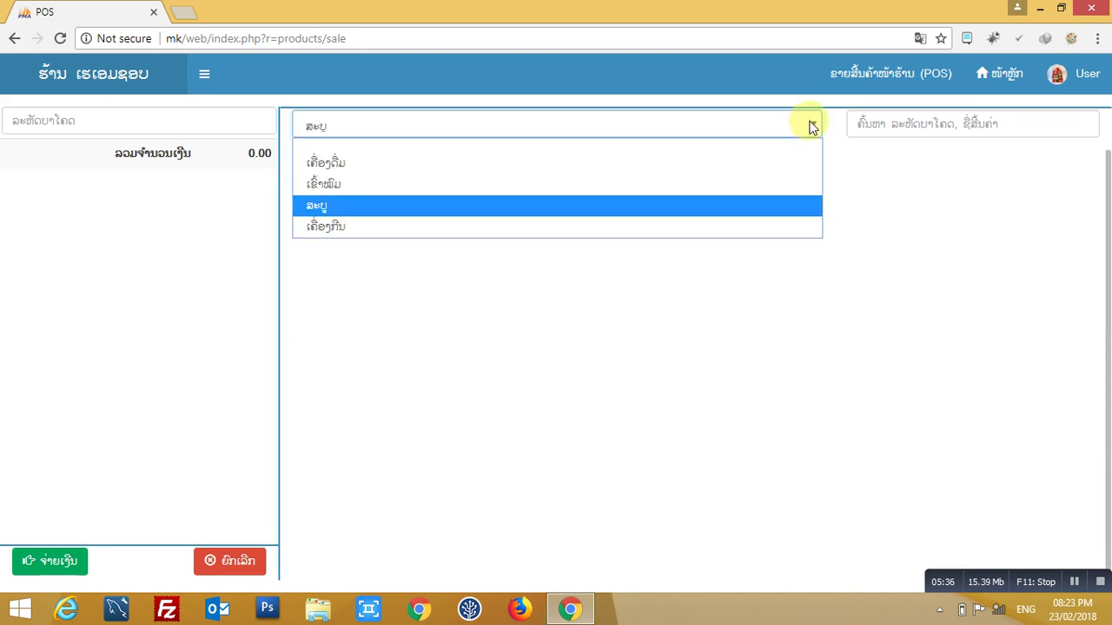
left_click(515, 169)
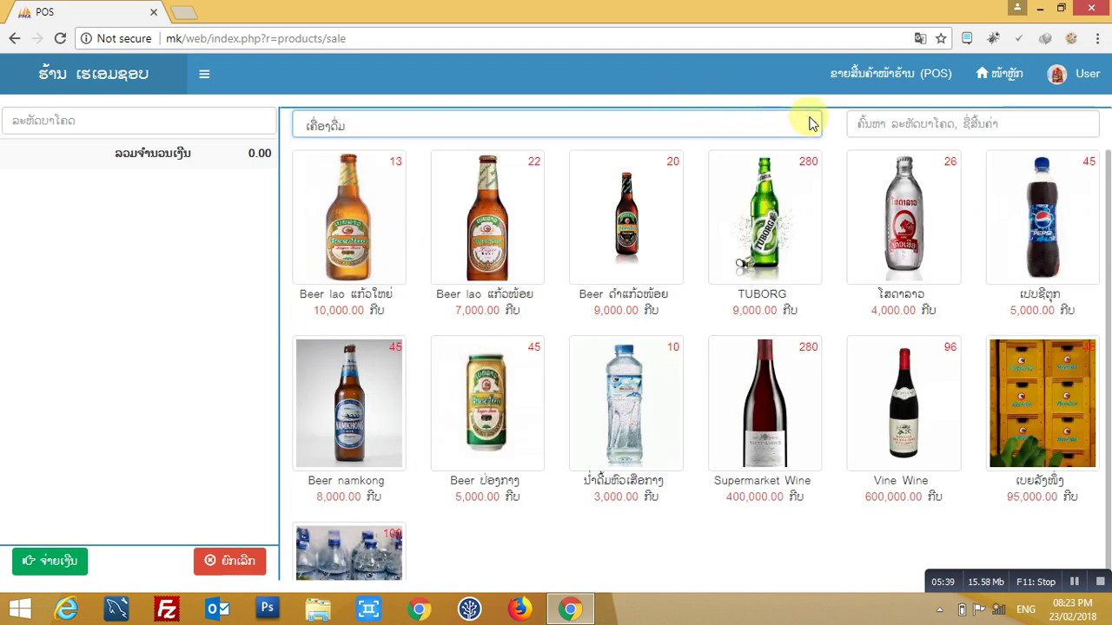
left_click(812, 122)
left_click(641, 182)
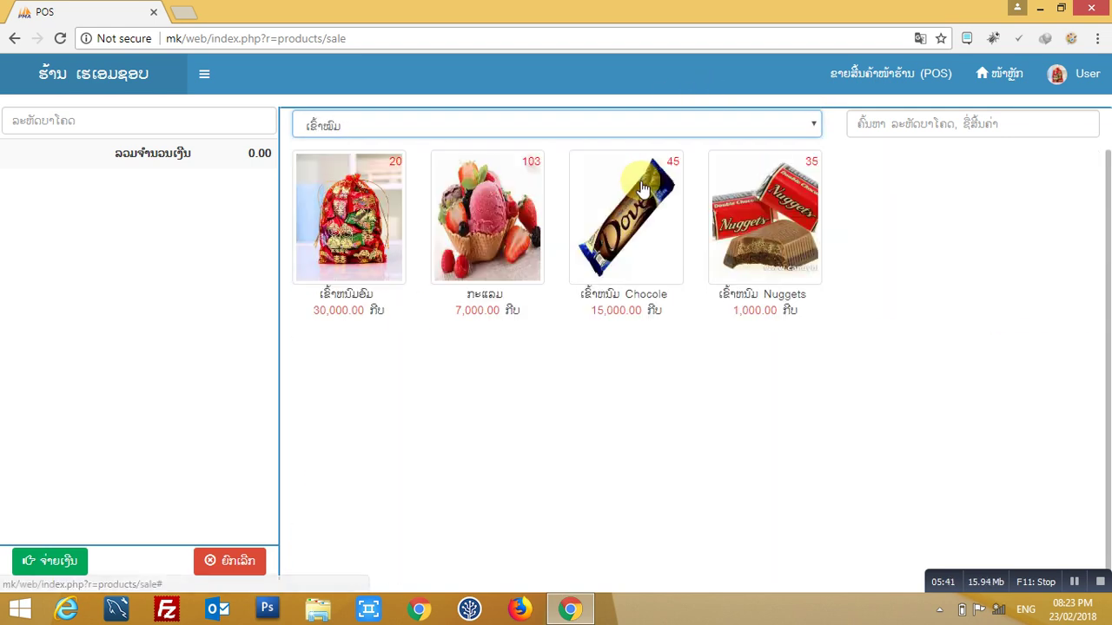
- Clear the category filter to show all products and return to the dashboard
left_click(728, 131)
left_click(600, 146)
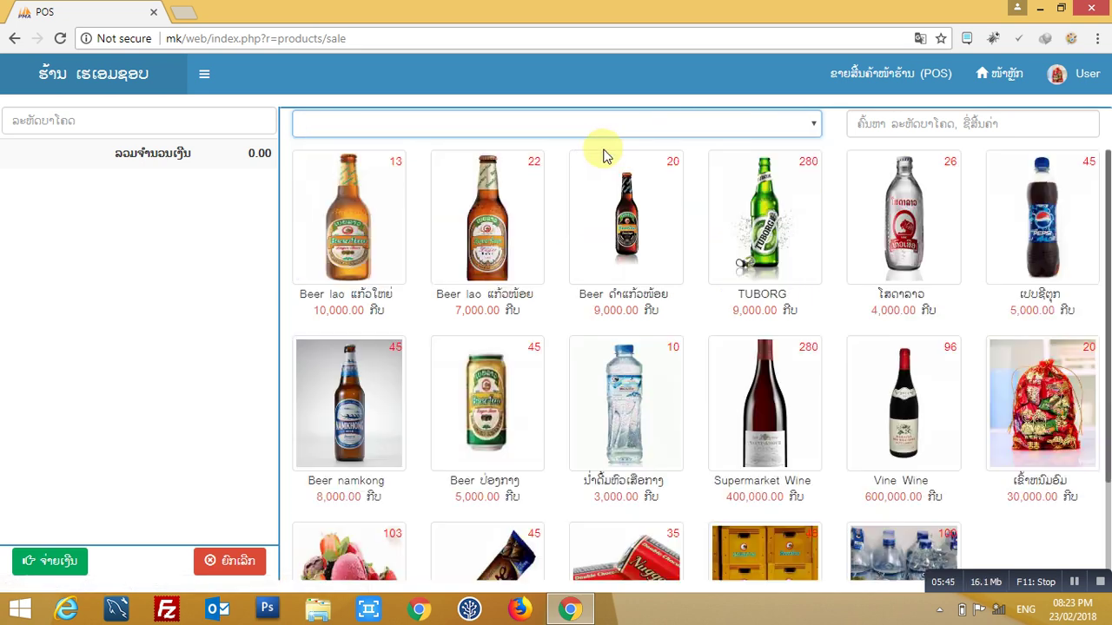
left_click(929, 126)
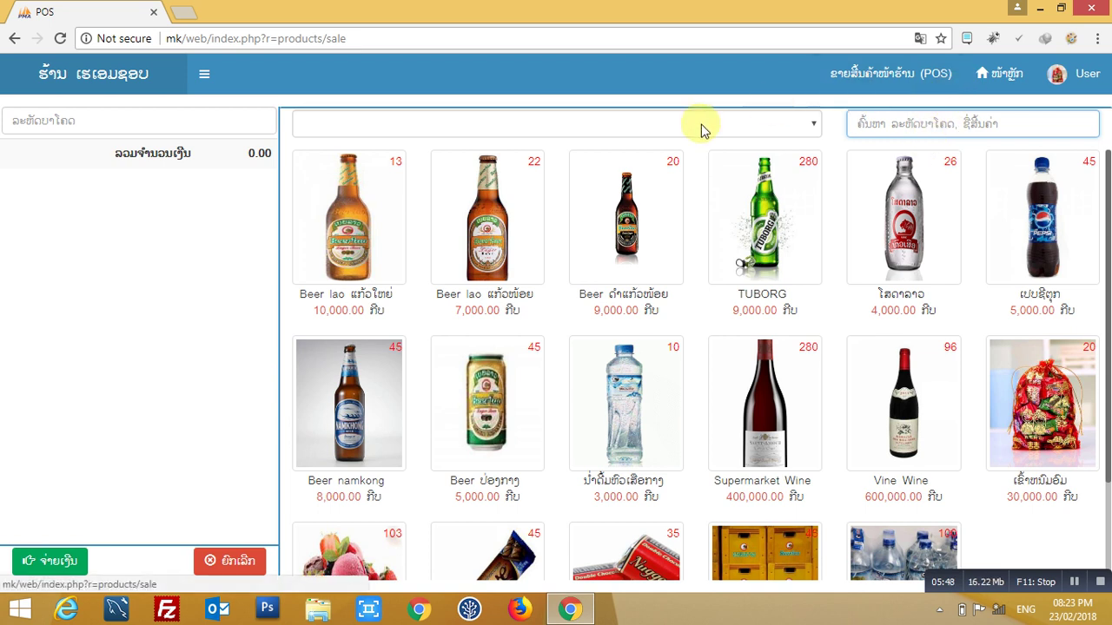
left_click(998, 77)
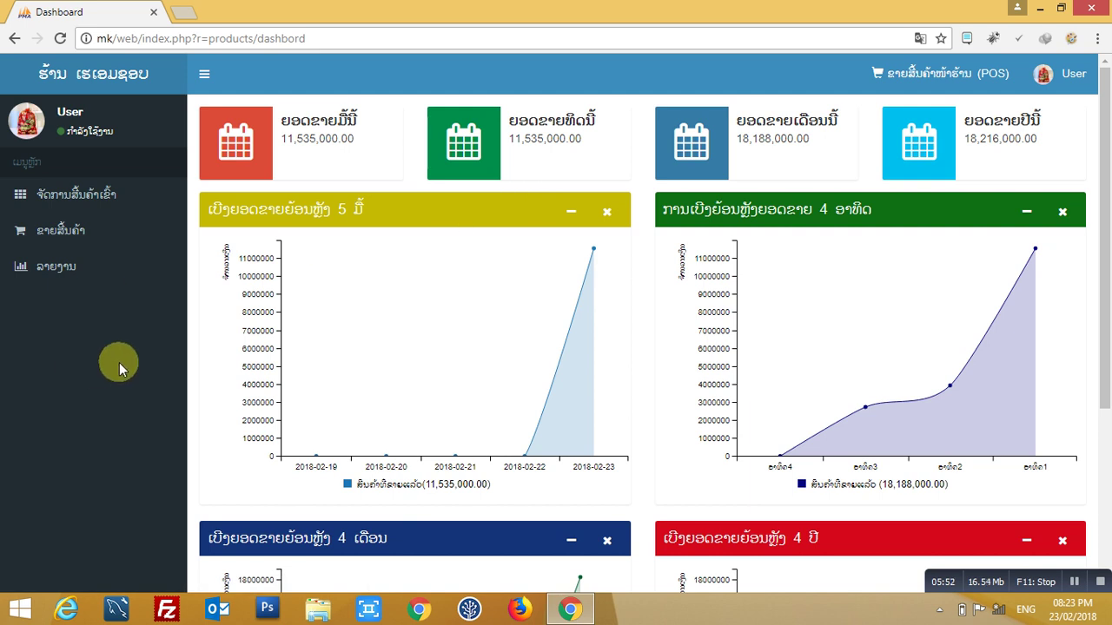
- Open the remaining-stock products report from Reports and look through it
left_click(36, 265)
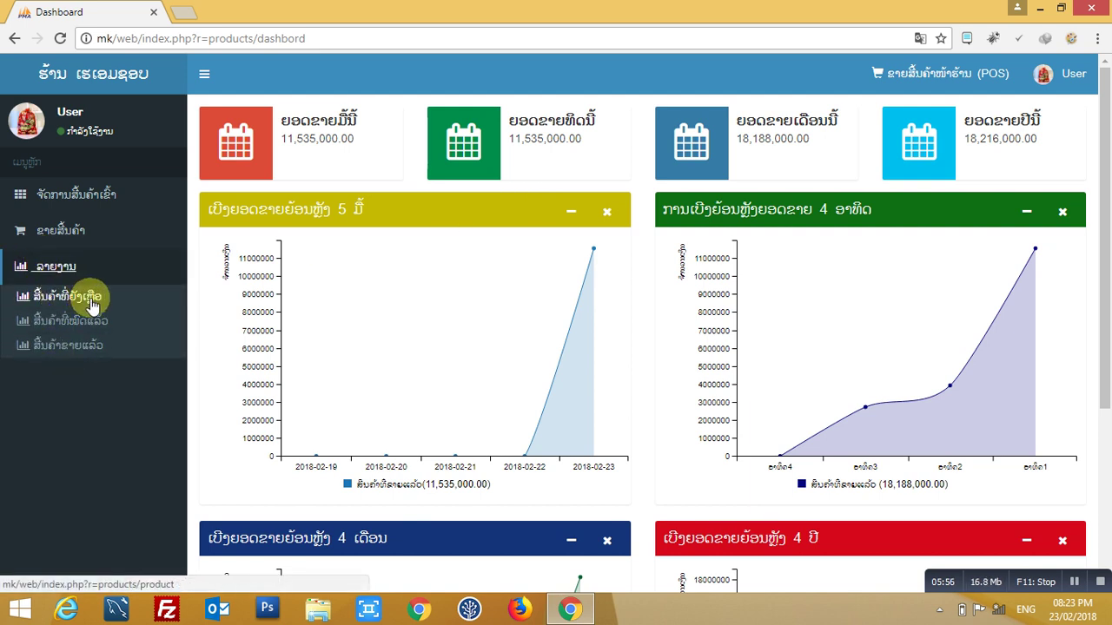
left_click(52, 299)
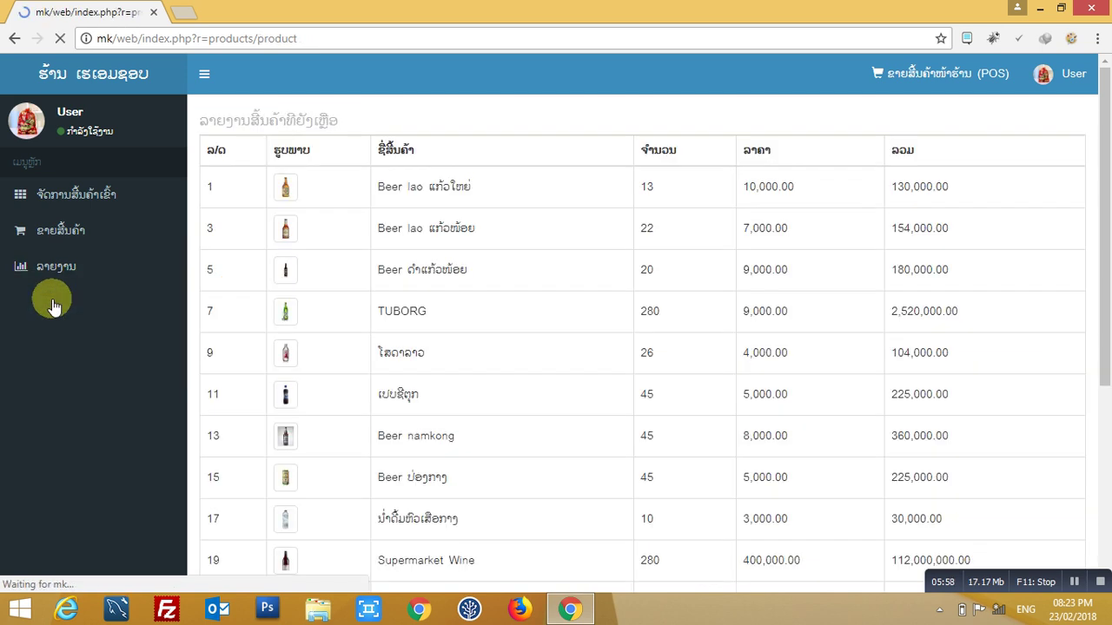
scroll(661, 260, "down", 4)
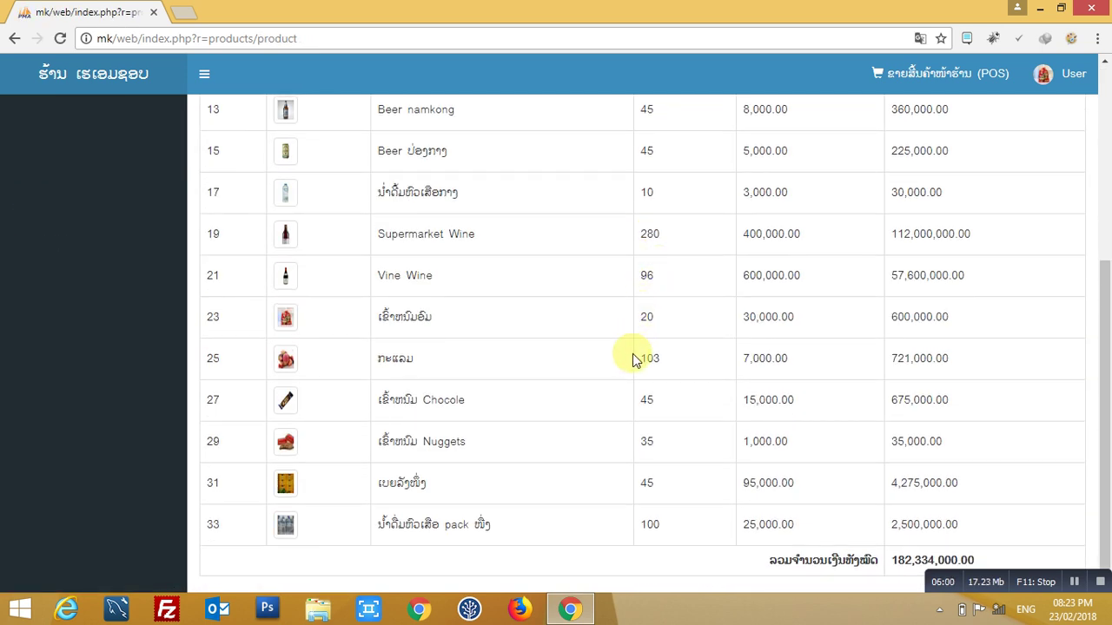
scroll(599, 304, "up", 4)
- Switch to the sold-out products report, which shows an empty table totalling 0.00
left_click(42, 267)
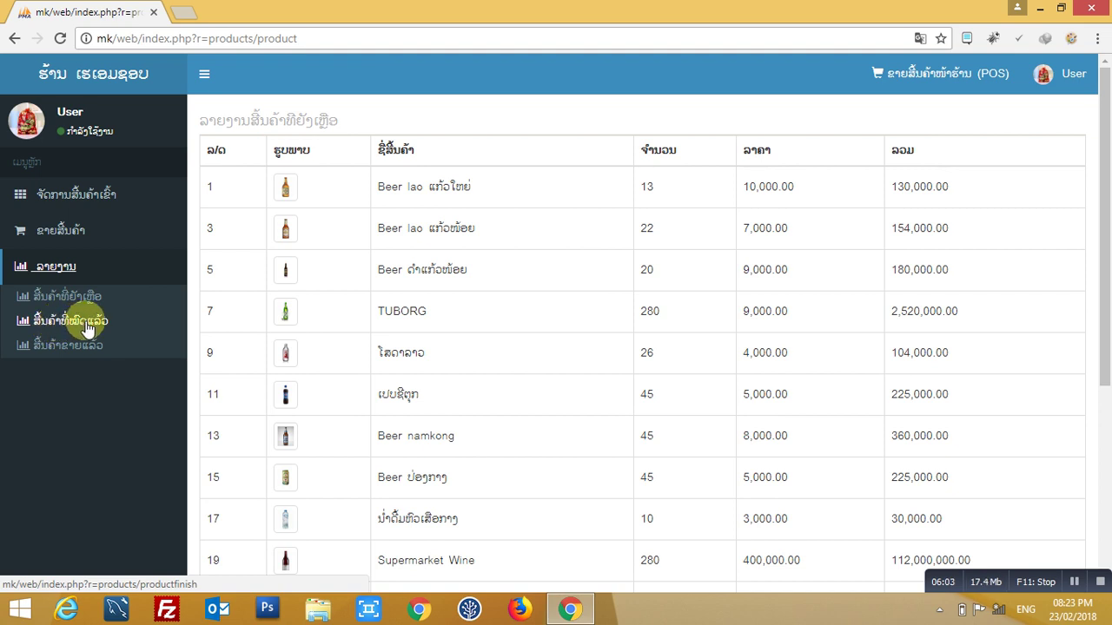
left_click(208, 335)
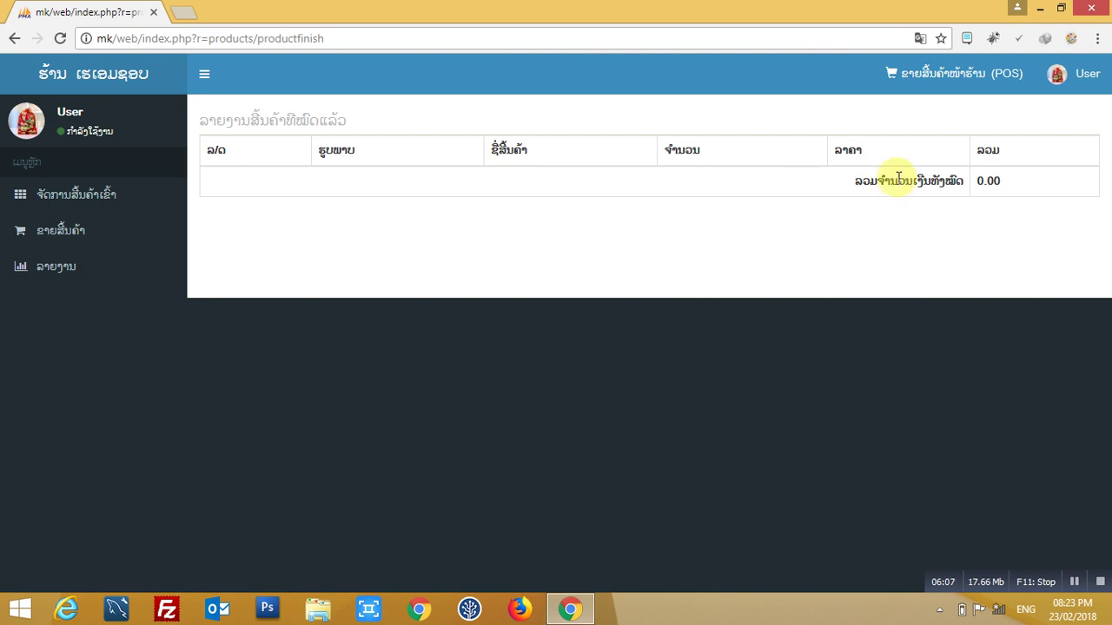
left_click(56, 268)
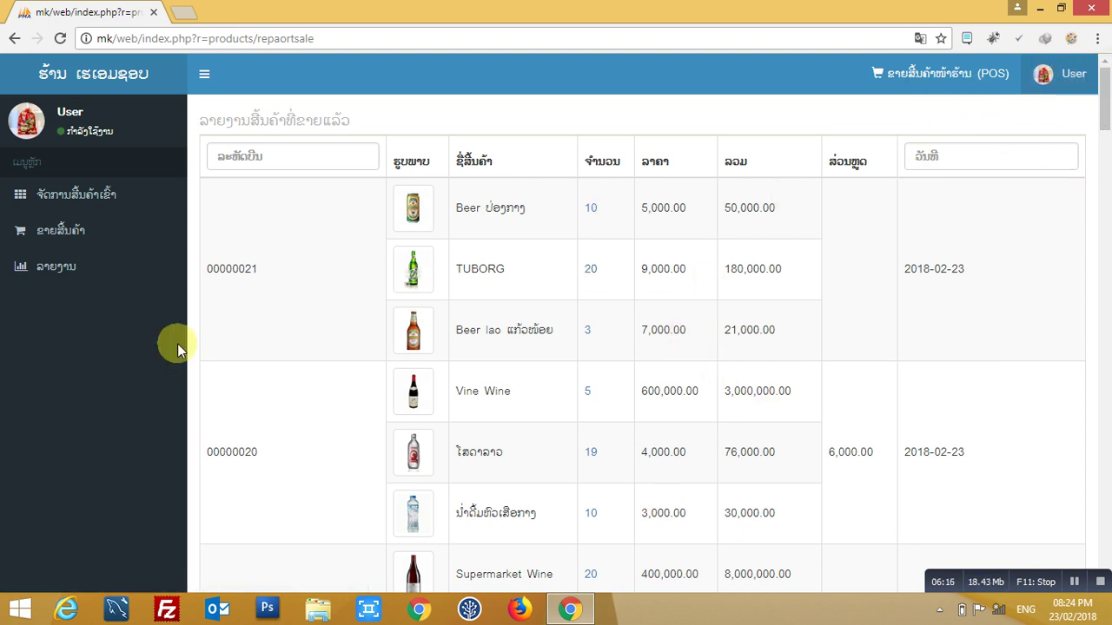
- Switch to the remaining-stock report listing every product's quantity and value
left_click(55, 267)
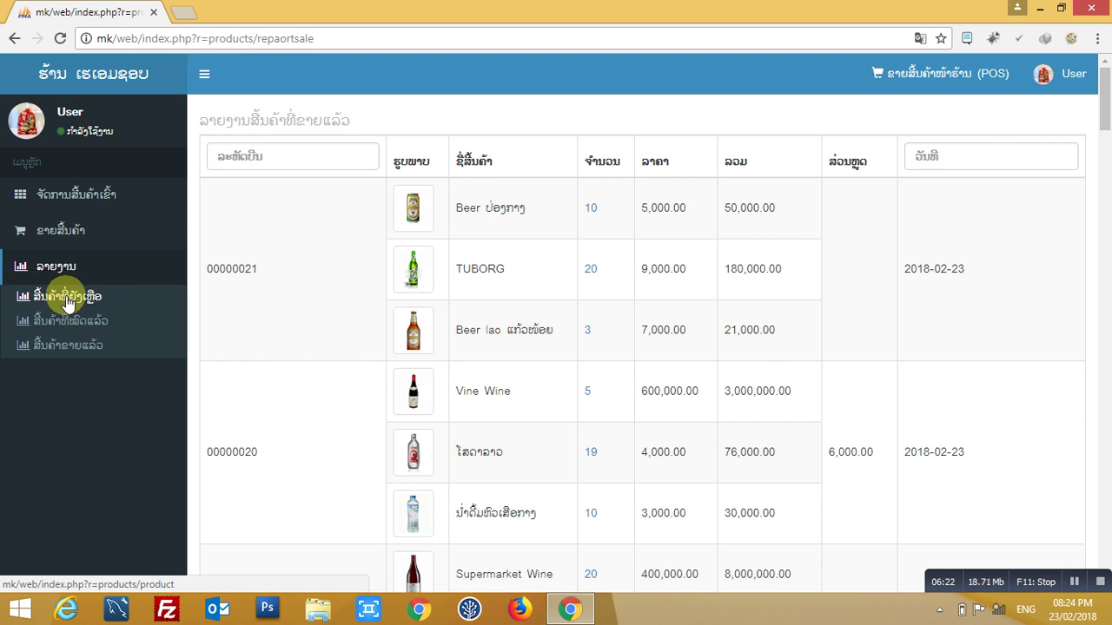
left_click(68, 299)
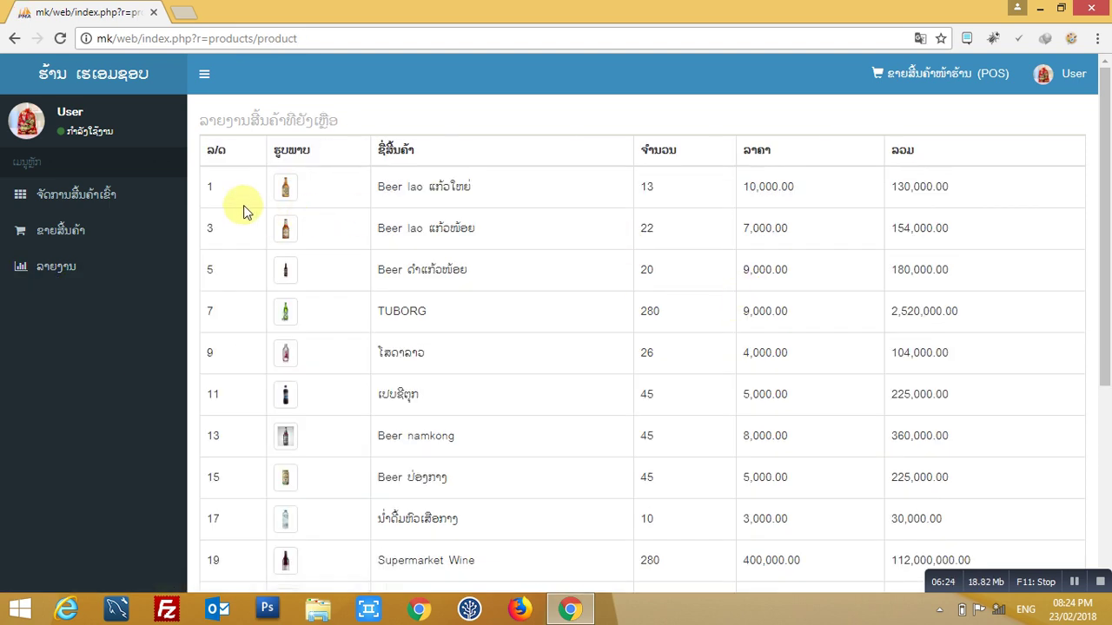
- Visit product management, then log out from the User menu
left_click(99, 196)
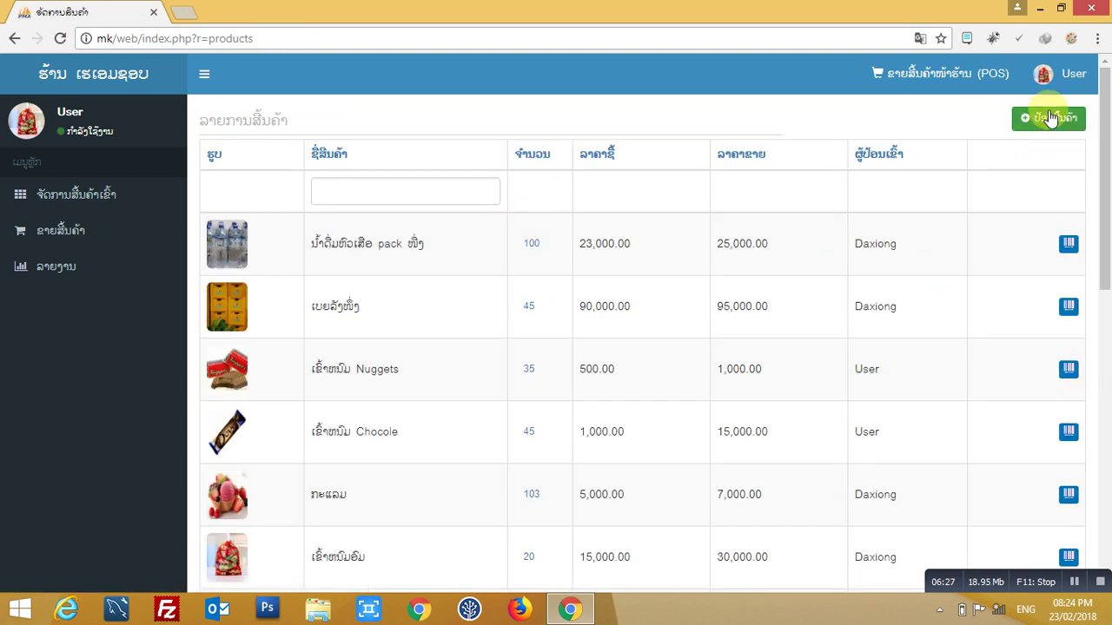
left_click(1064, 78)
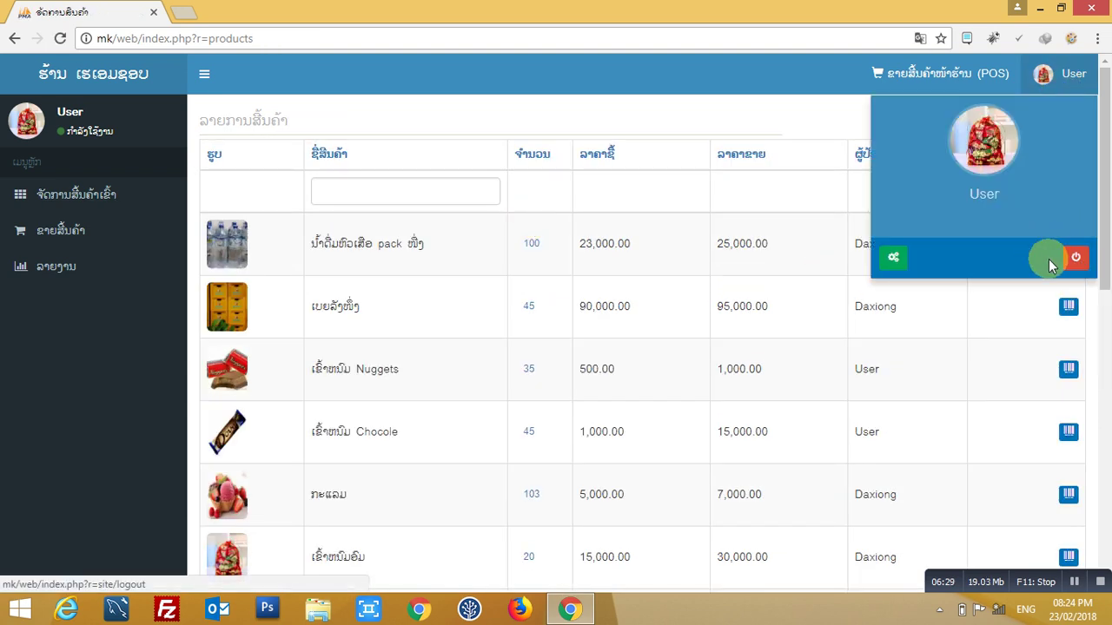
left_click(1070, 251)
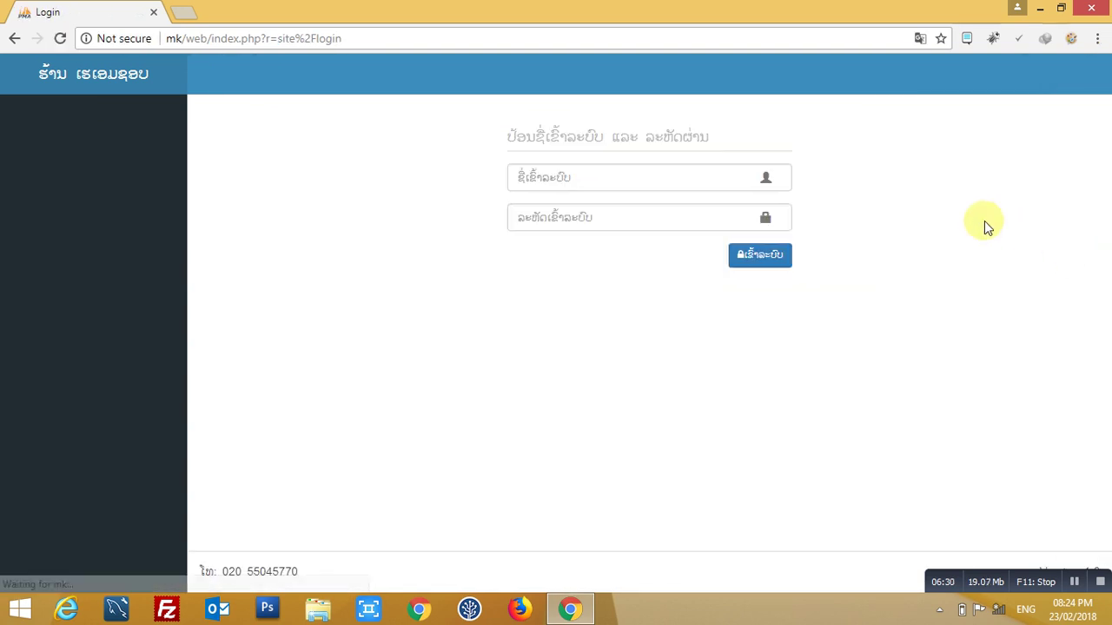